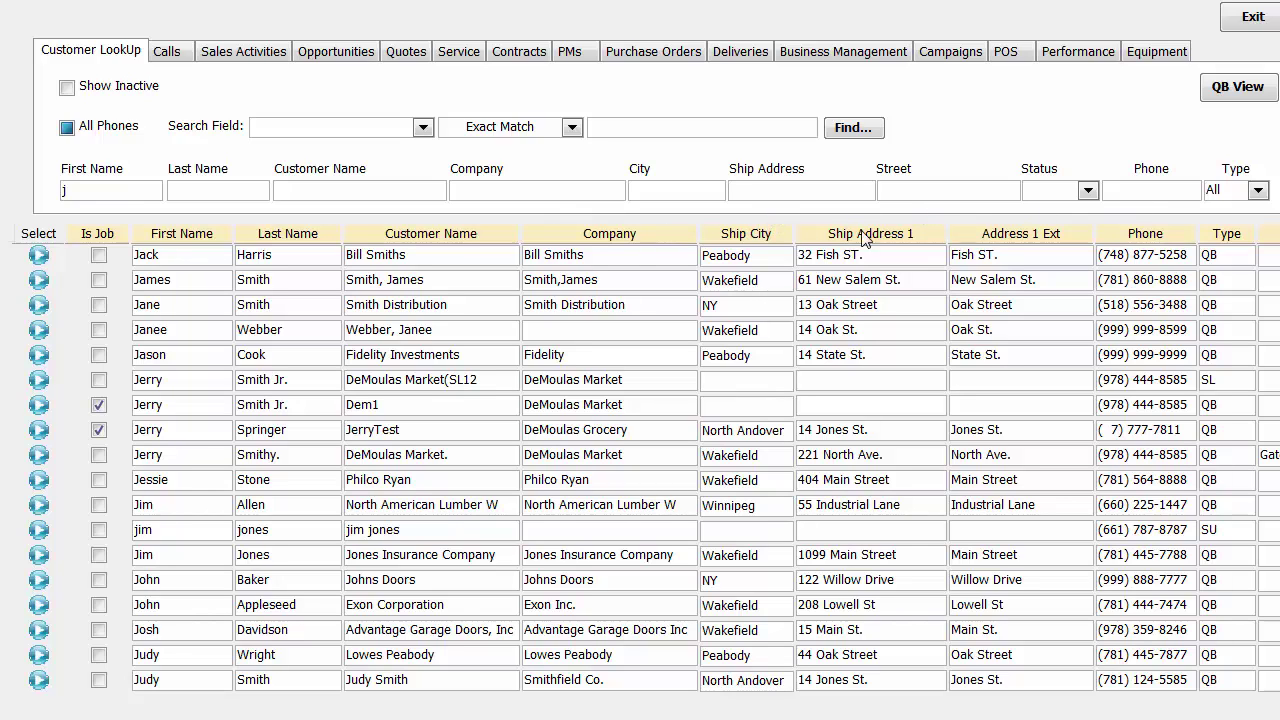
Filter the customer list by company "dem" and open the DeMoulas Market record located at Wakefield
left_click(517, 190)
type("dem")
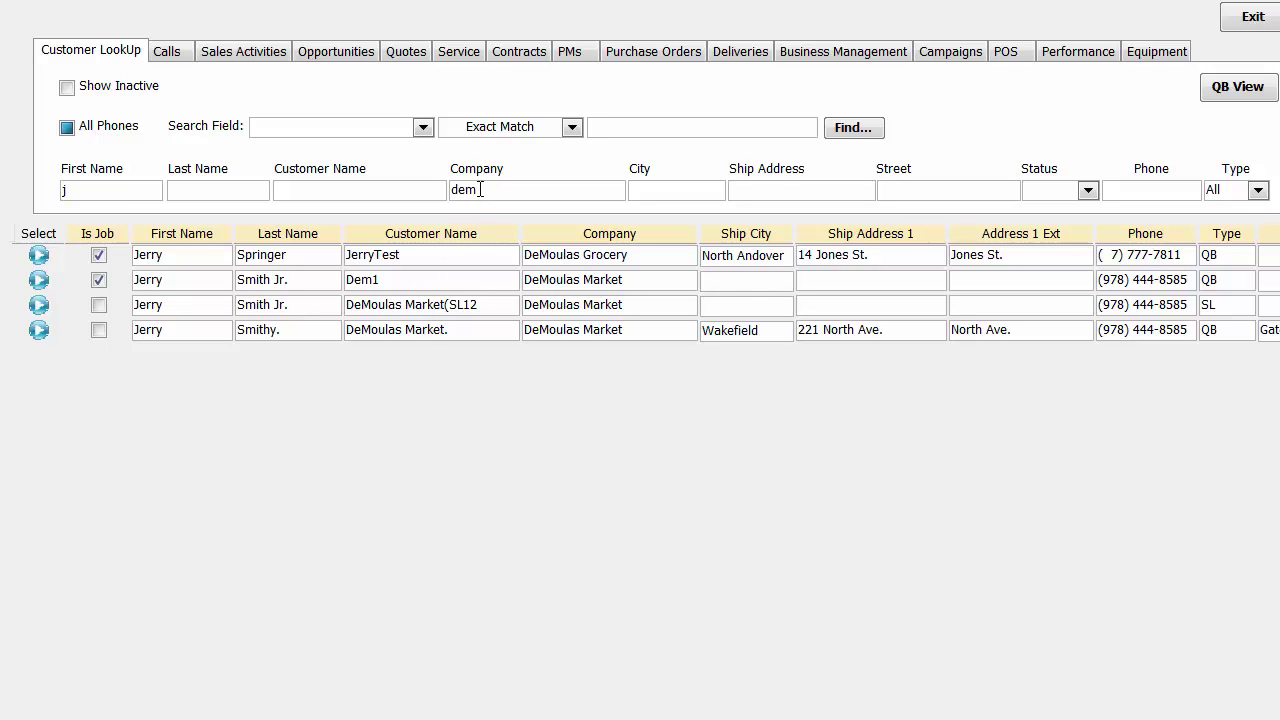
left_click(40, 332)
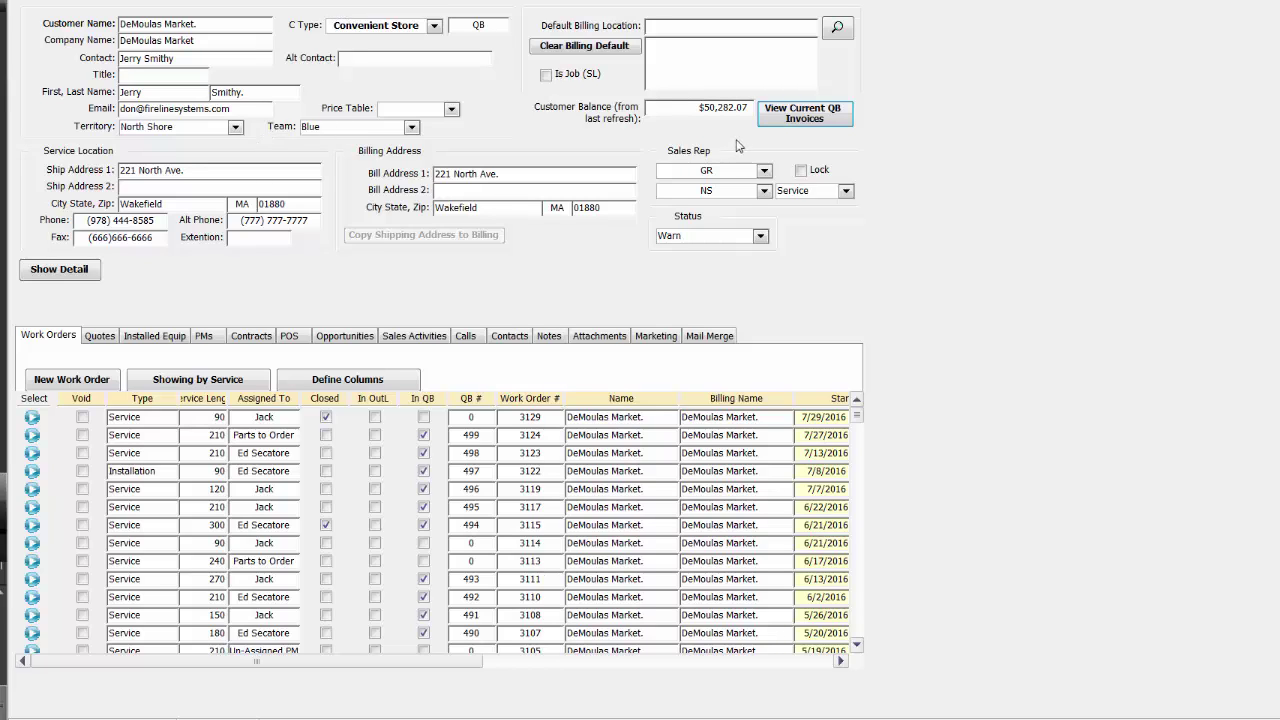
Review the customer's current QuickBooks invoice summary and the invoice due 12/7/2008 with the $2,057.90 balance, closing both windows
left_click(785, 120)
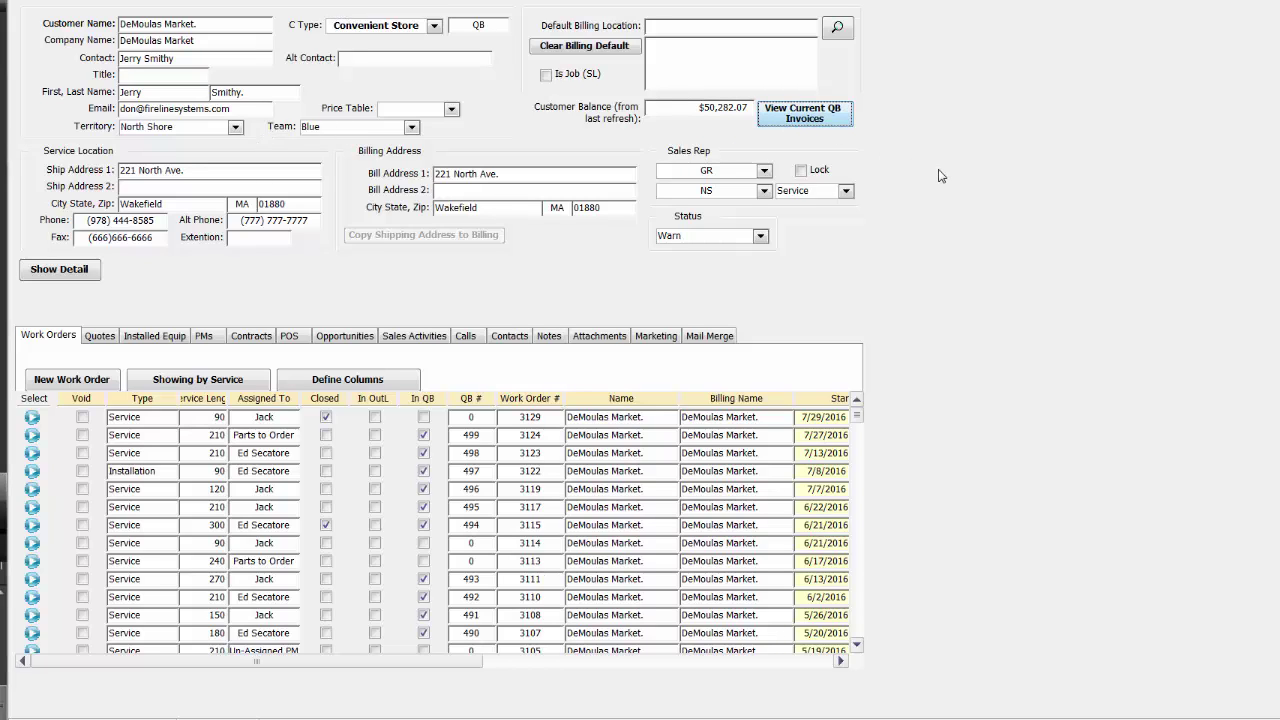
left_click(826, 122)
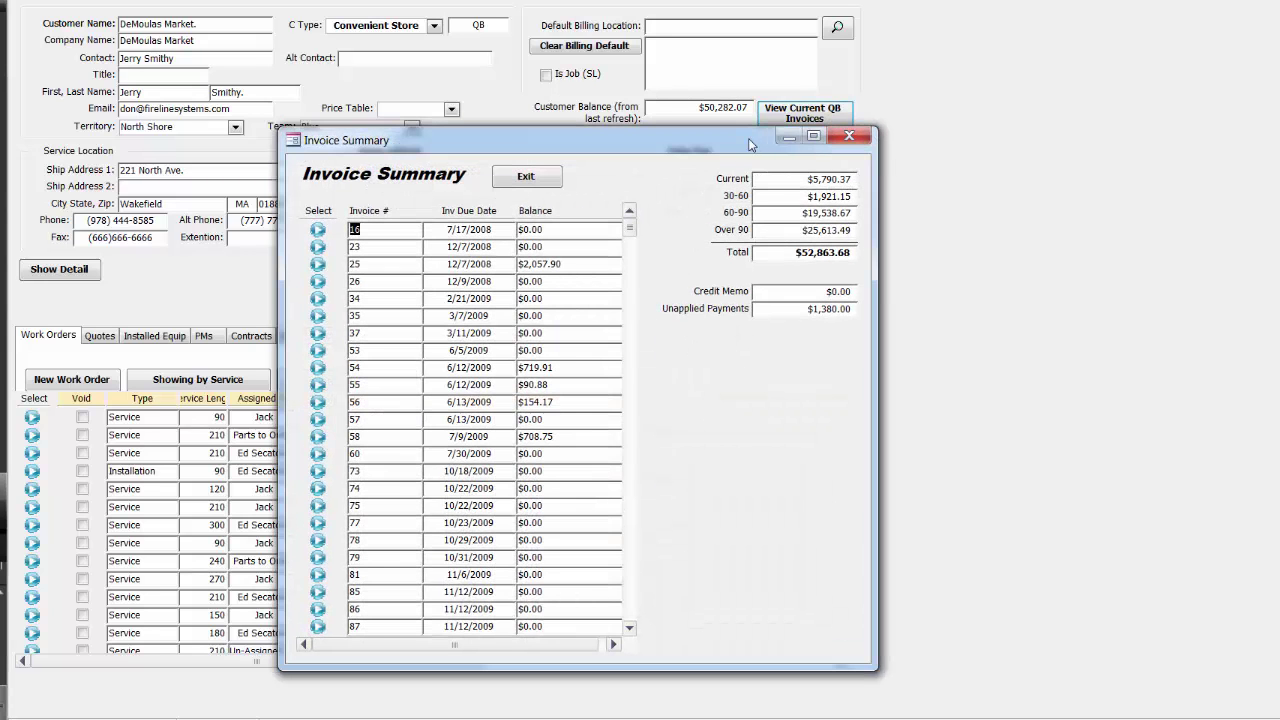
left_click_drag(744, 152, 752, 10)
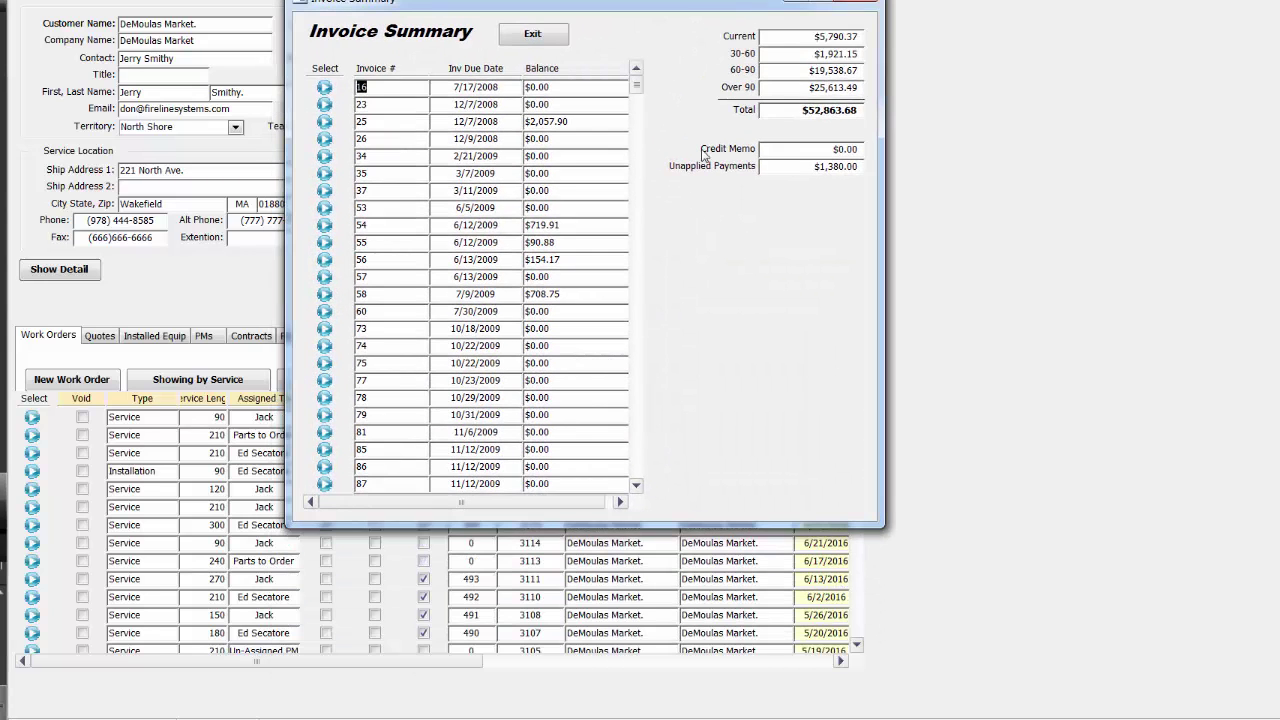
left_click(324, 121)
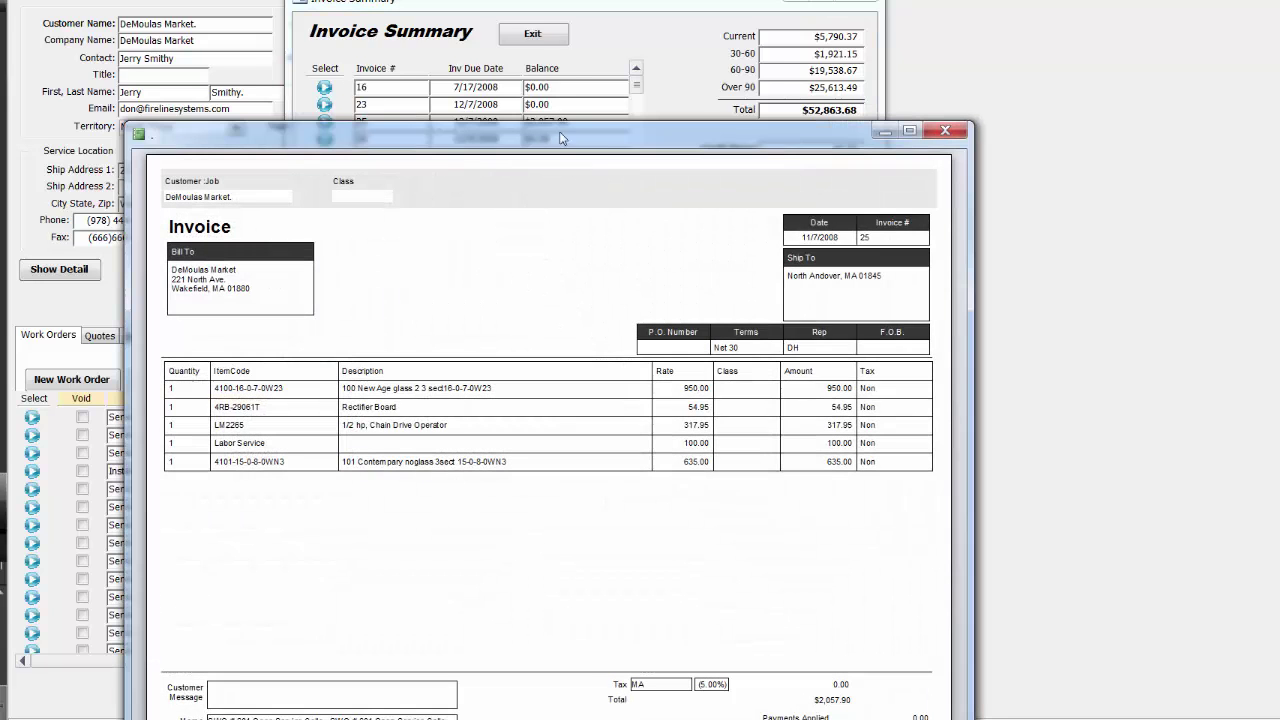
left_click(945, 130)
left_click(858, 2)
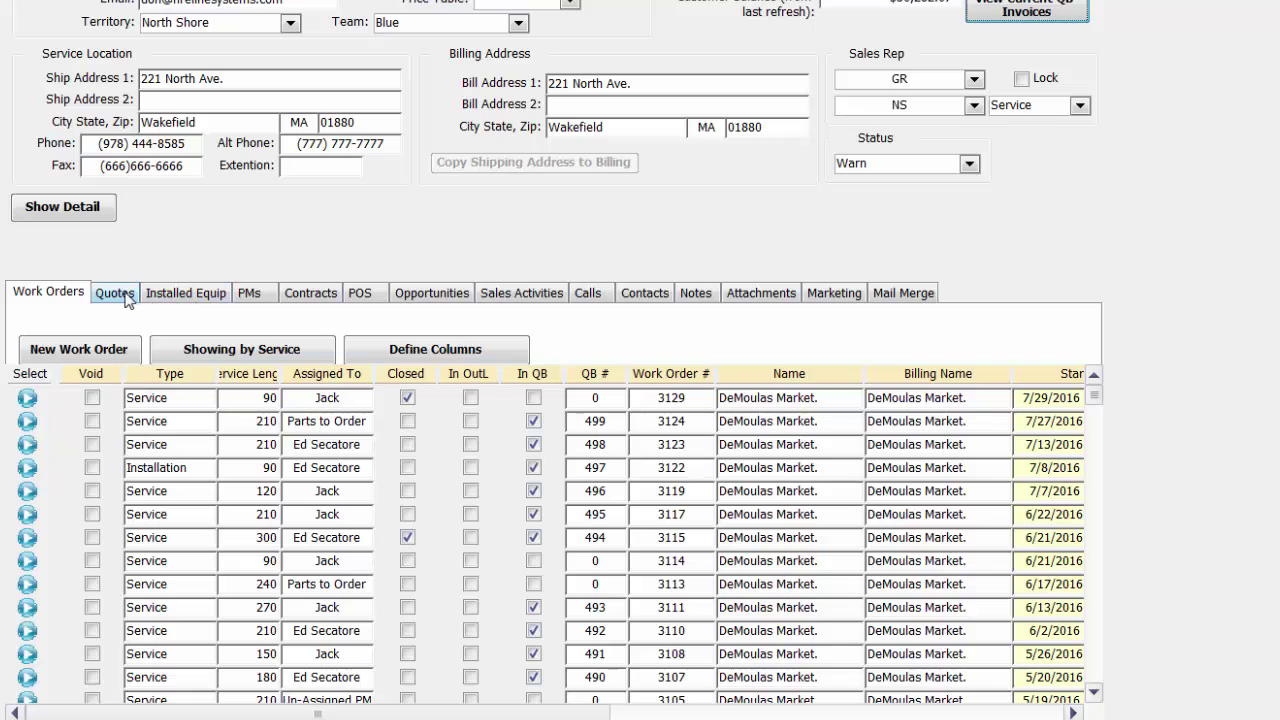
Examine the equipment details of the customer's installed Wayne Dalton 9800 12X7 residential door and close them
left_click(194, 297)
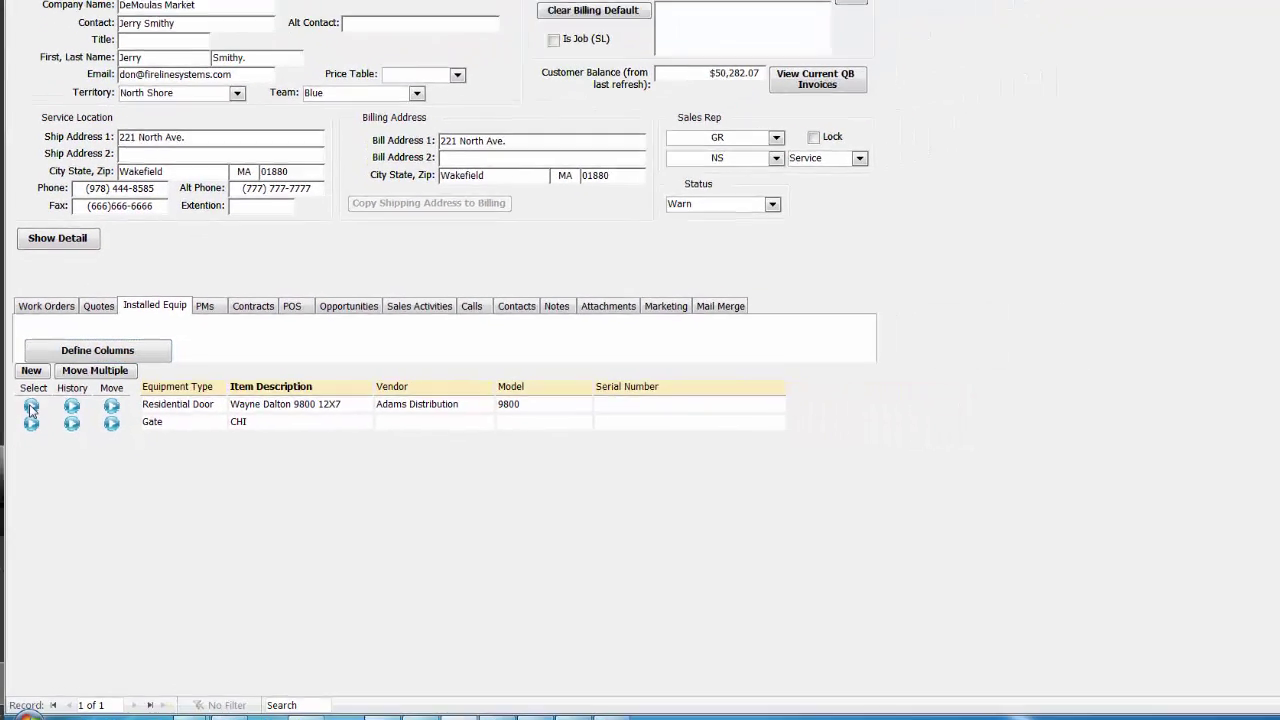
left_click(31, 407)
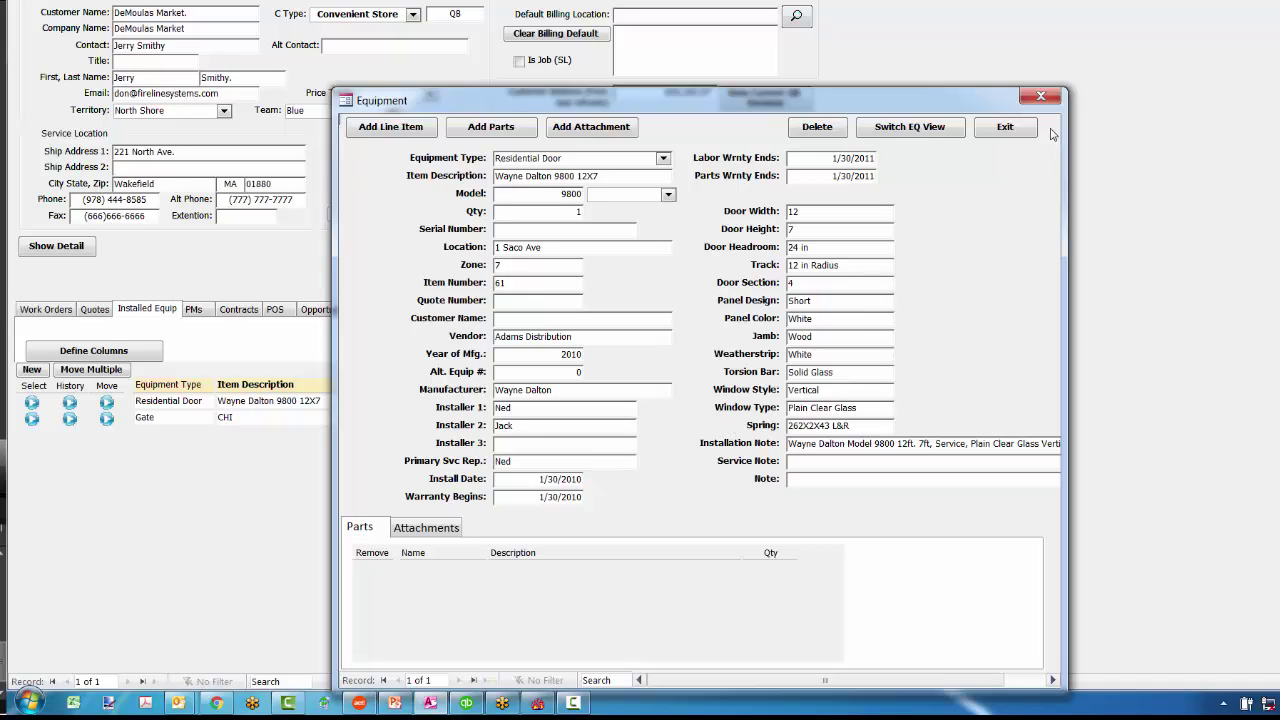
left_click(1040, 96)
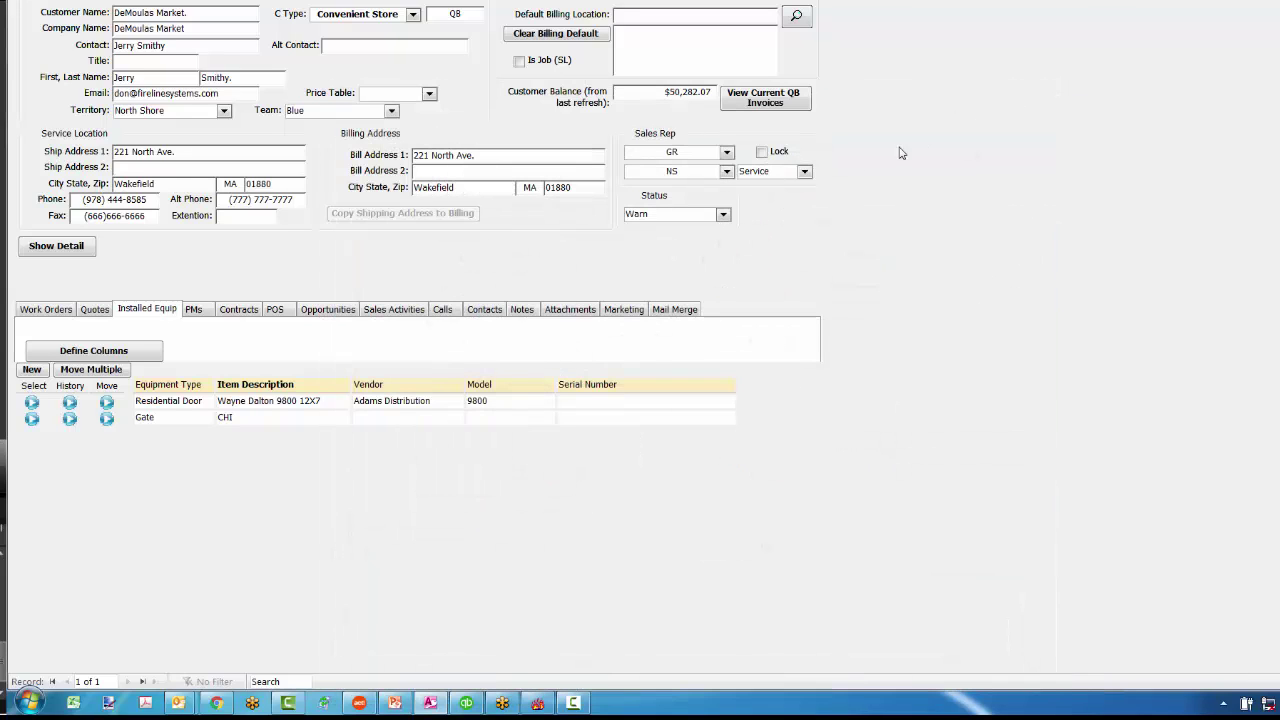
Start a new work order for DeMoulas Market, acknowledging the customer status message
left_click(36, 310)
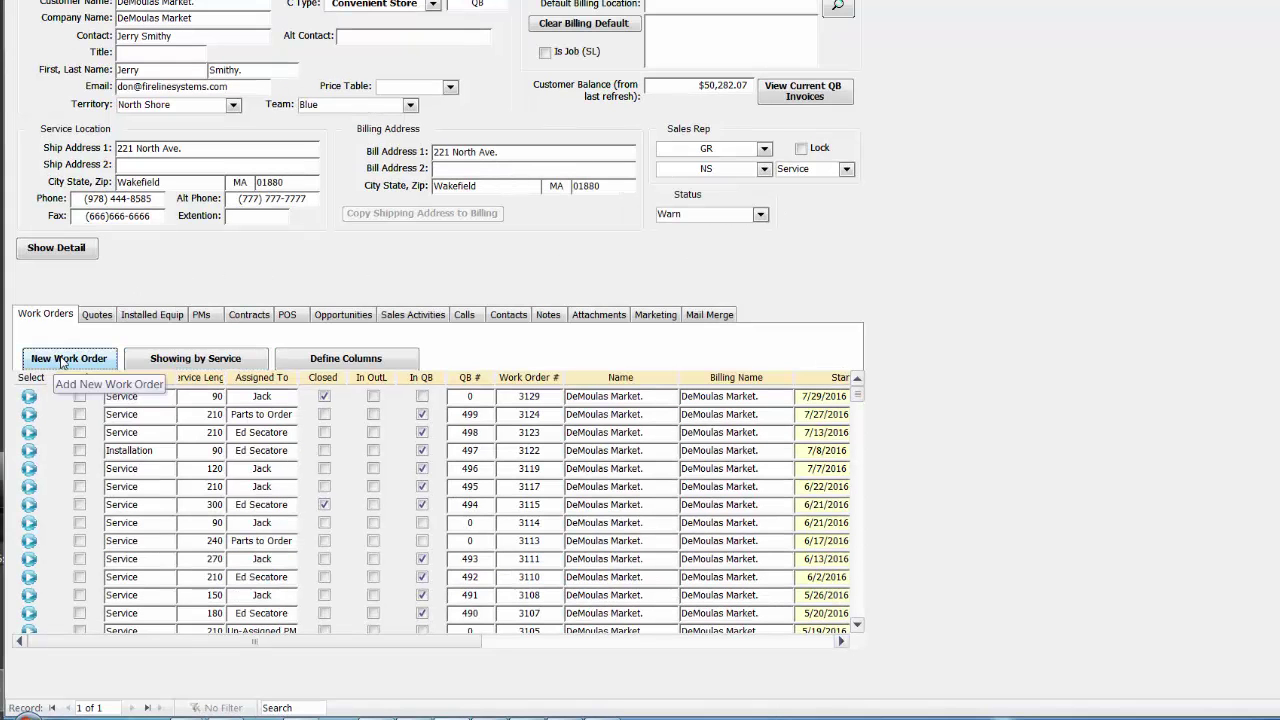
left_click(61, 362)
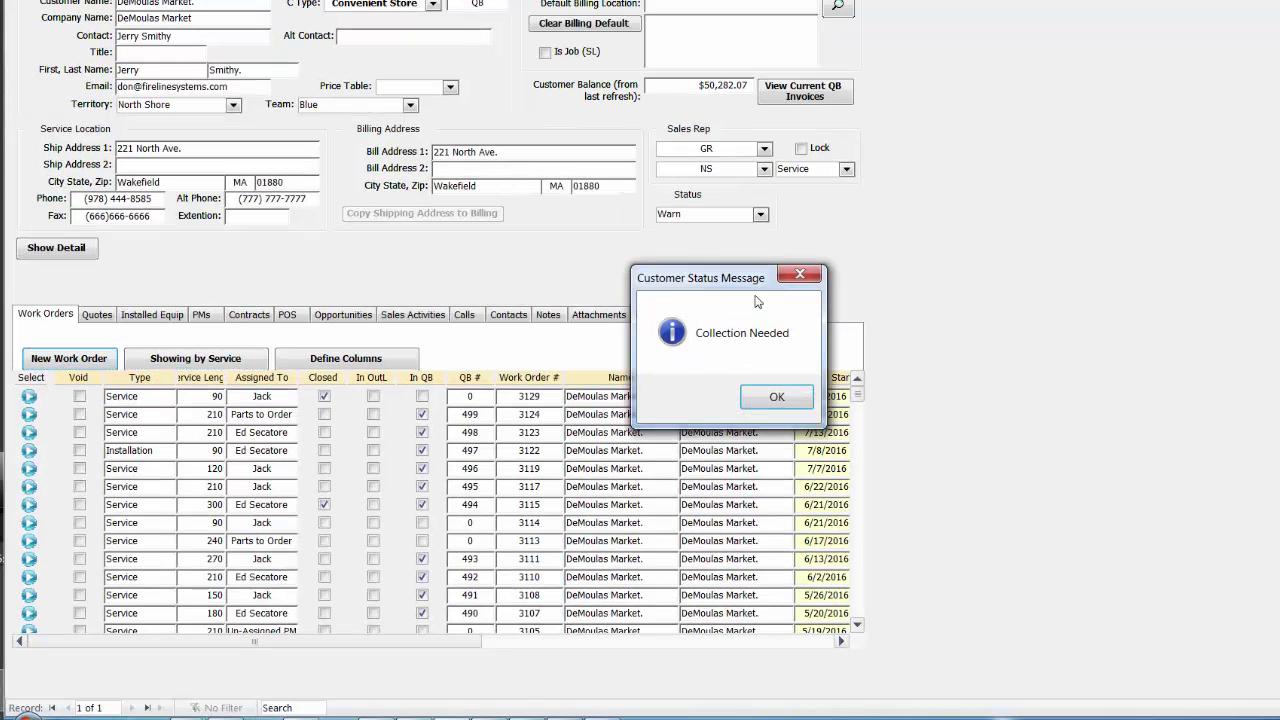
left_click_drag(752, 277, 735, 124)
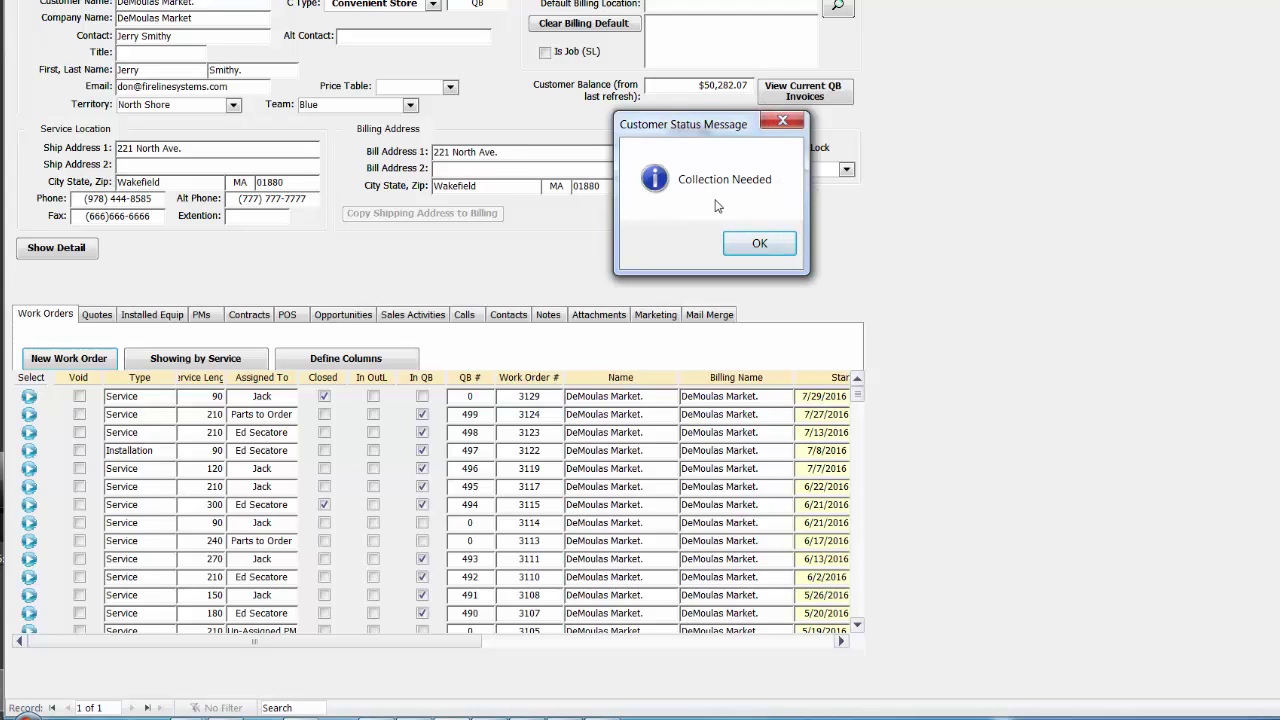
left_click(759, 243)
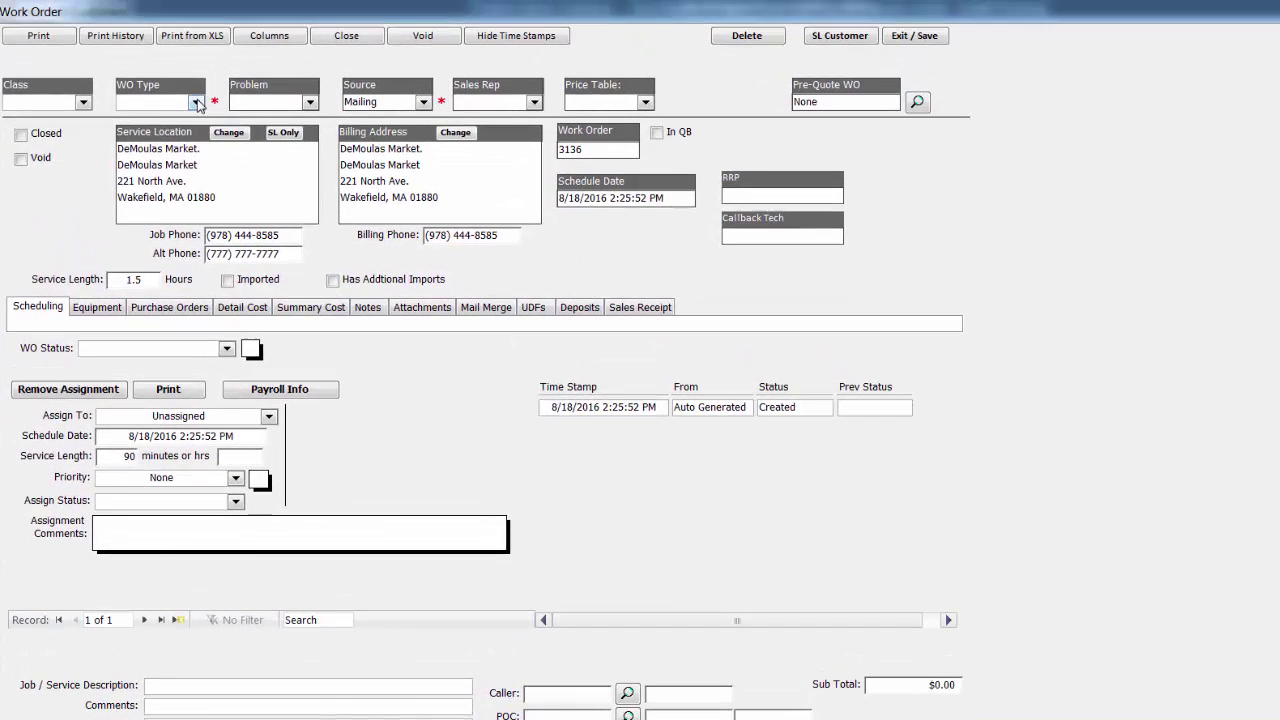
Set the work order's type to Service, its problem to Door Stuck Open and its source to Referral
left_click(197, 103)
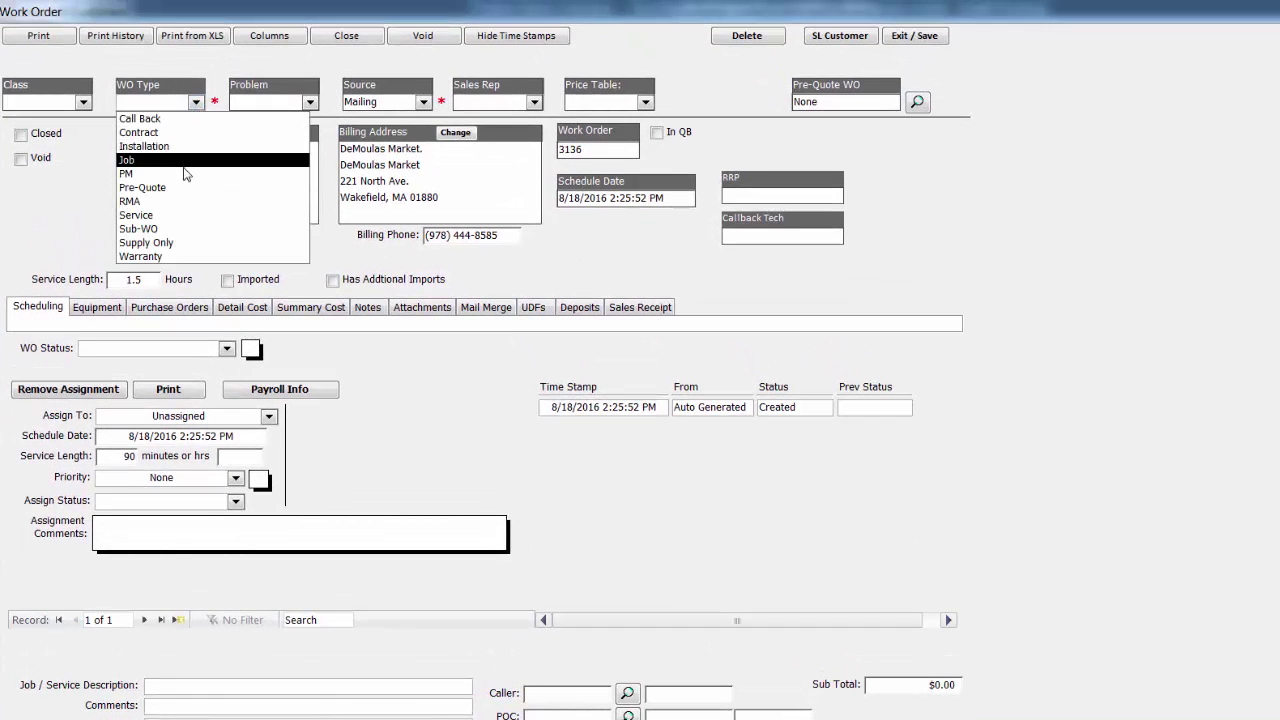
left_click(185, 218)
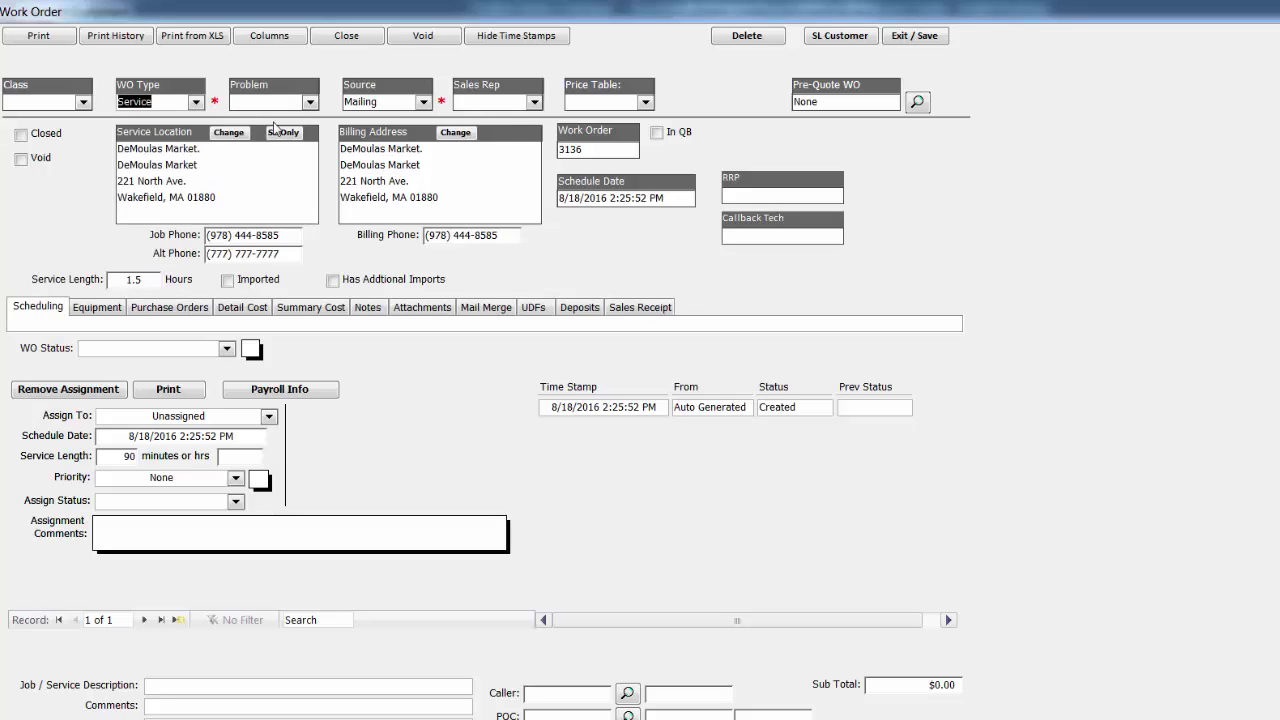
left_click(310, 103)
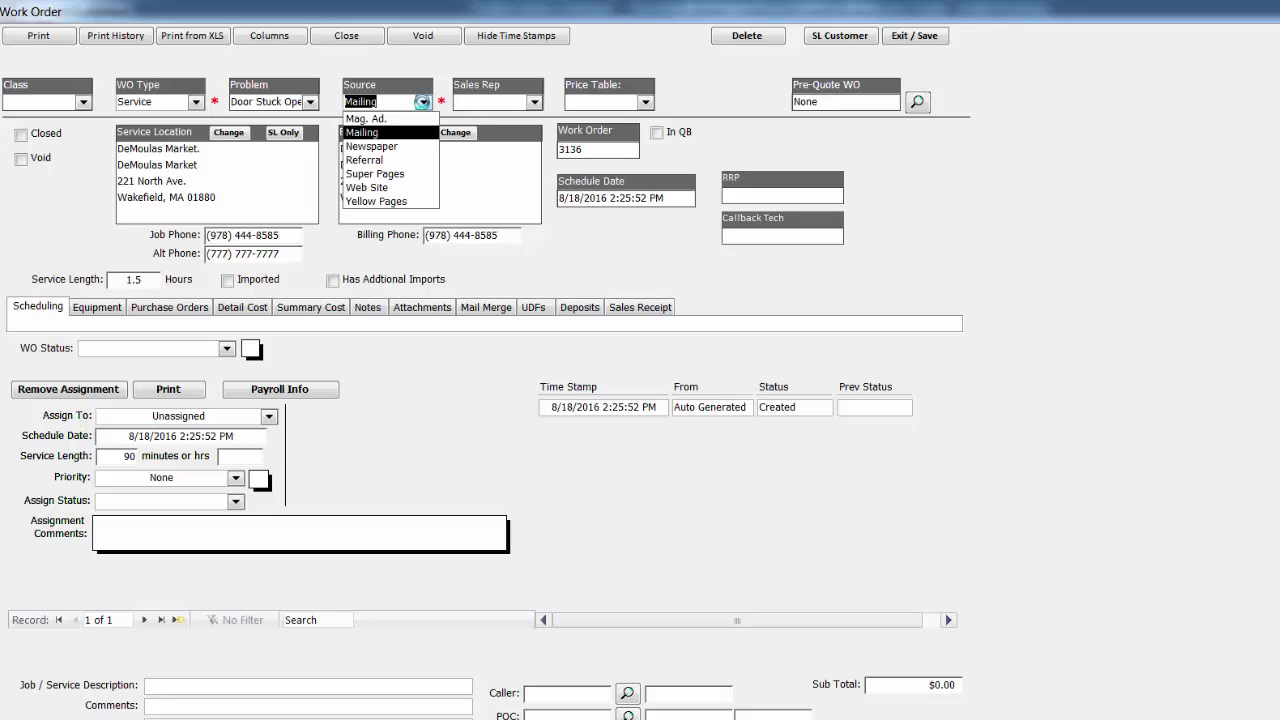
left_click(396, 160)
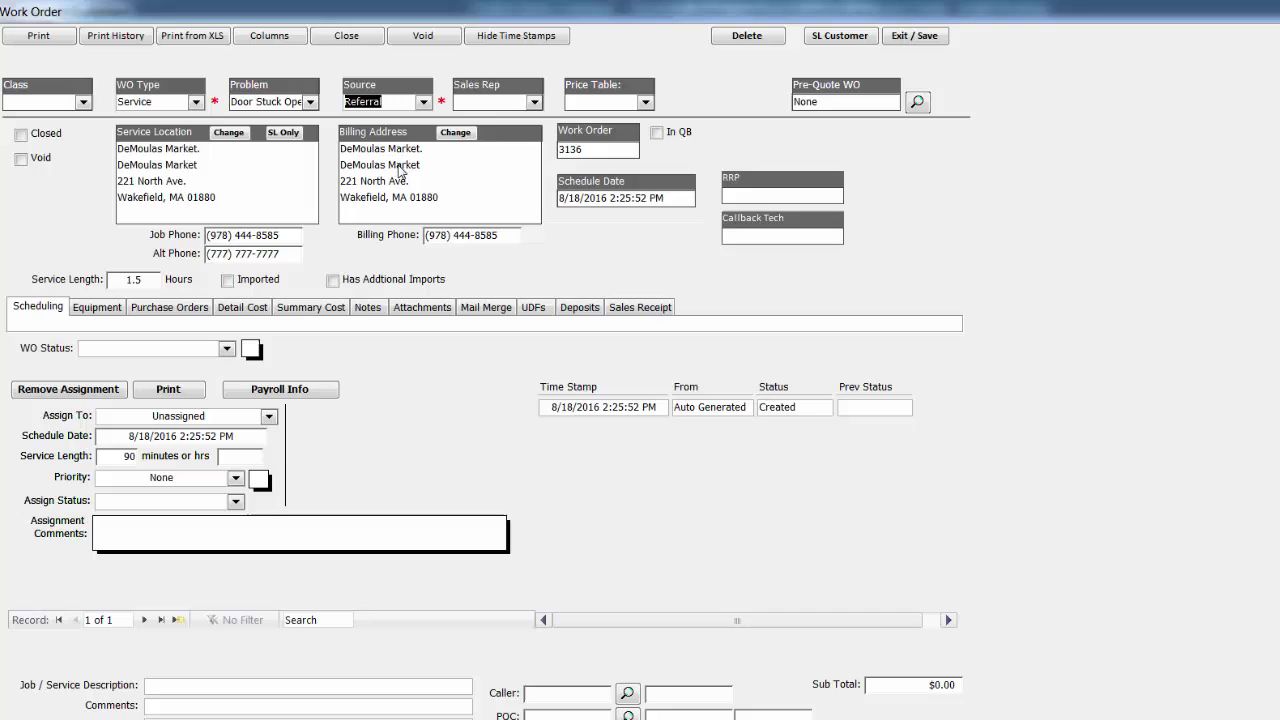
Enter "door open" as the assignment comment and save the work order
left_click(363, 529)
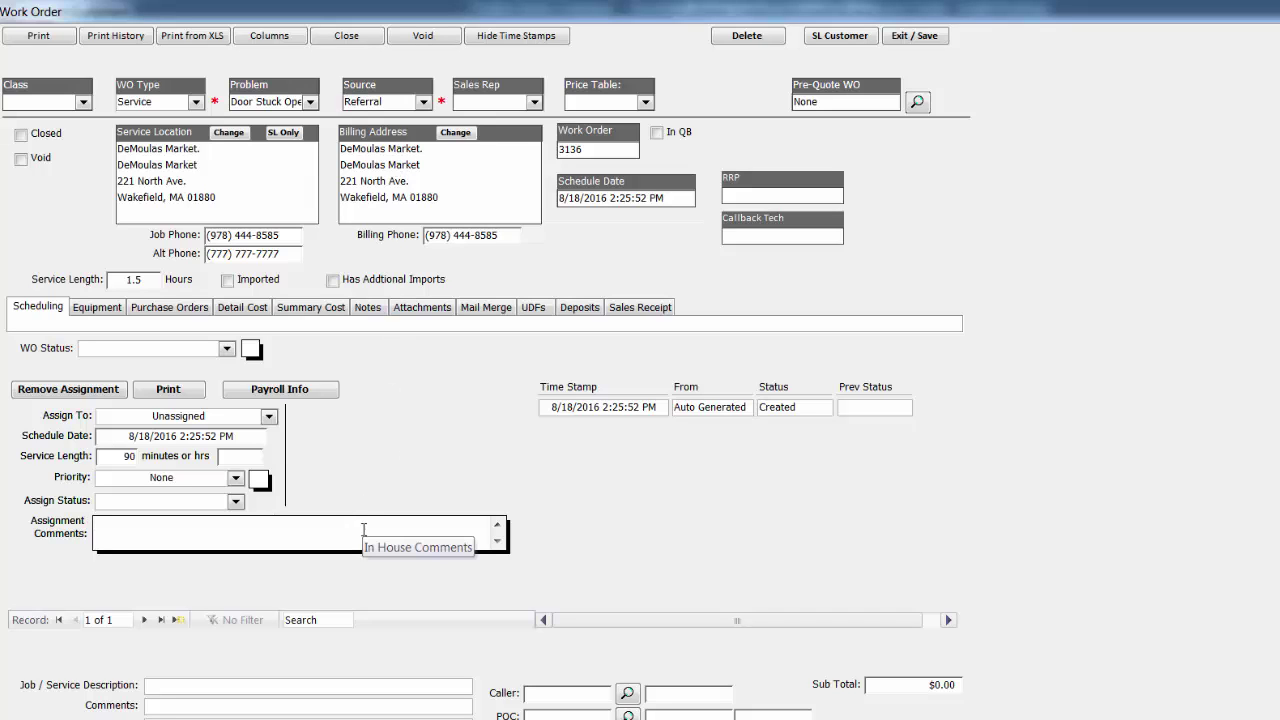
type("door open")
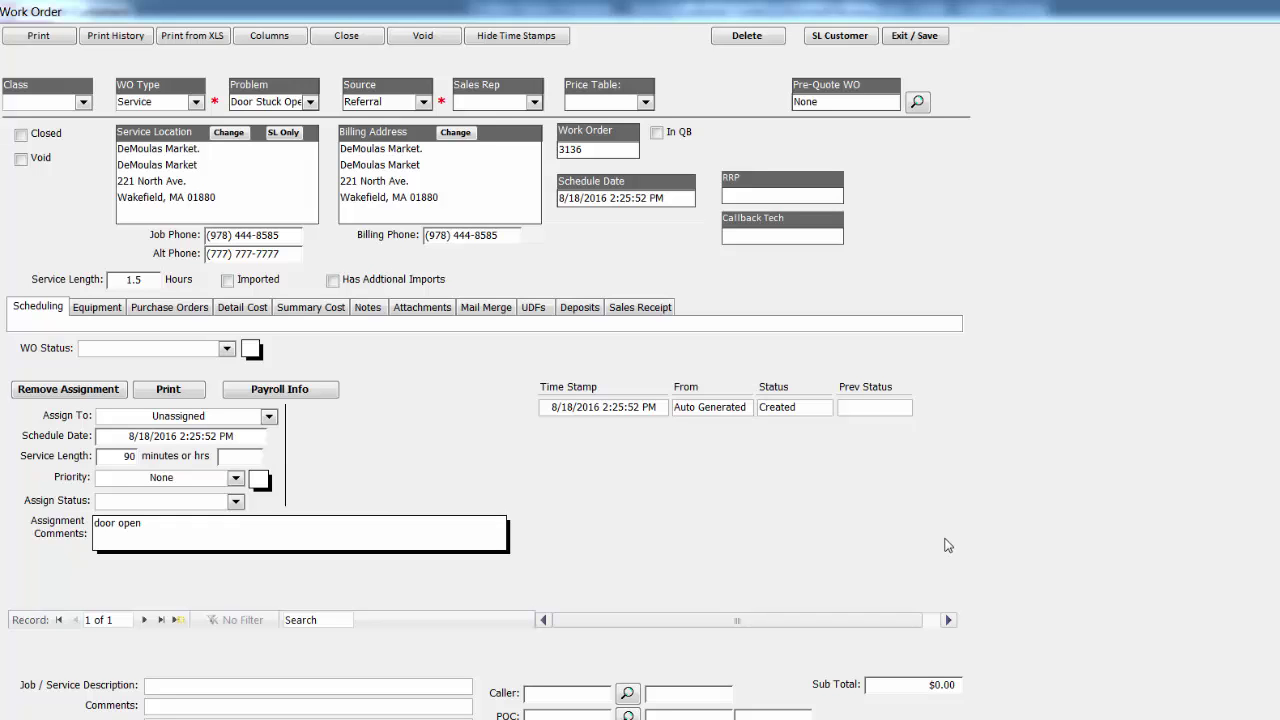
left_click(914, 35)
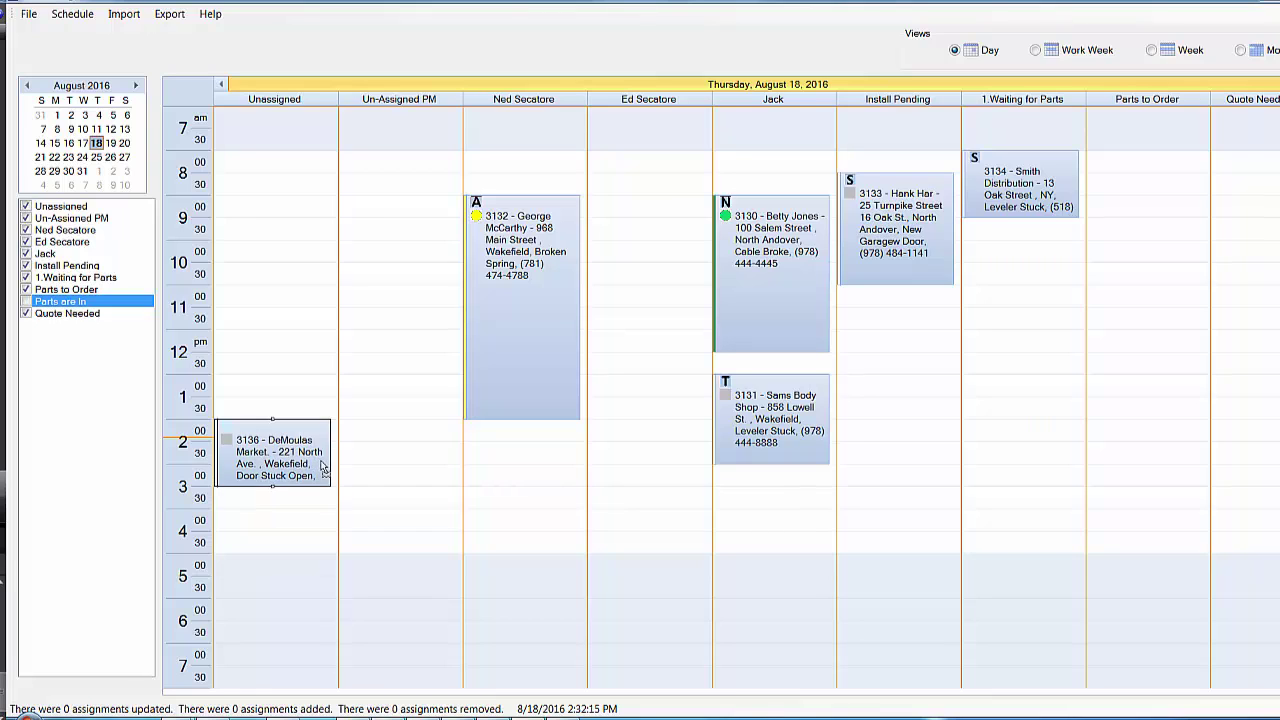
Move the unassigned DeMoulas Market assignment to the technician in the fourth schedule column at 12:30 PM and lengthen it to 180 minutes
left_click_drag(258, 469, 634, 384)
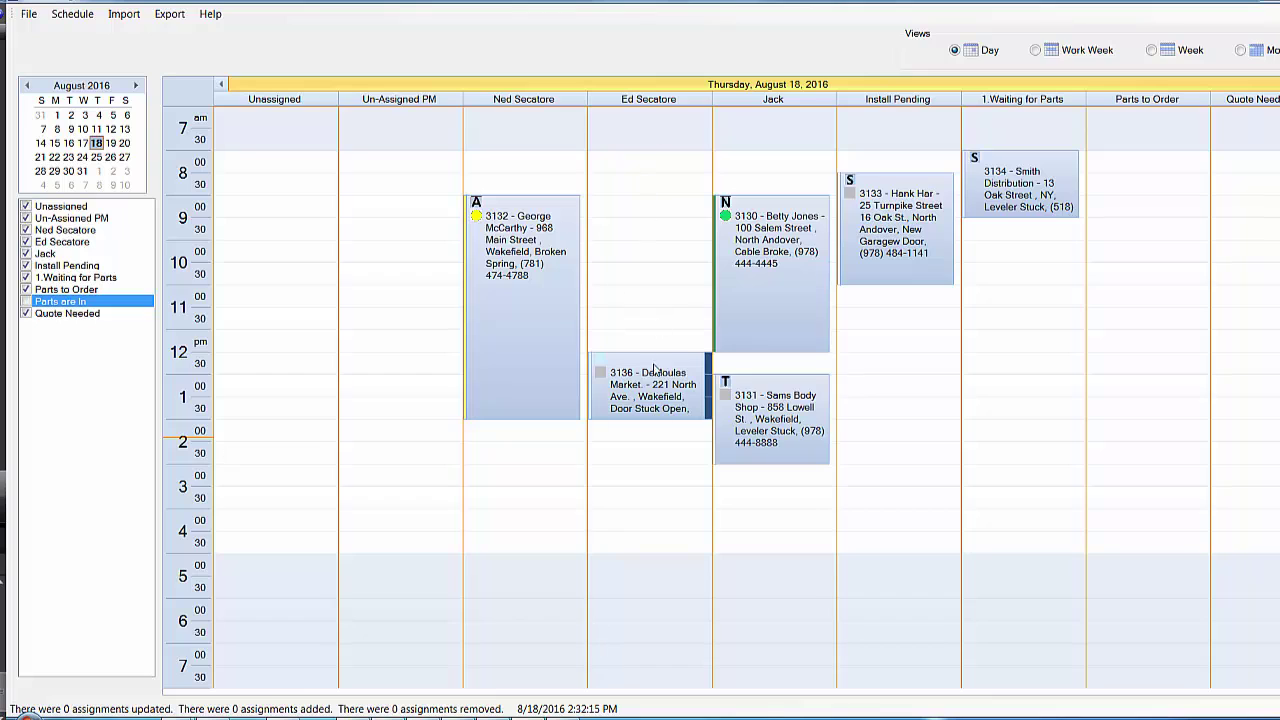
left_click_drag(655, 418, 651, 483)
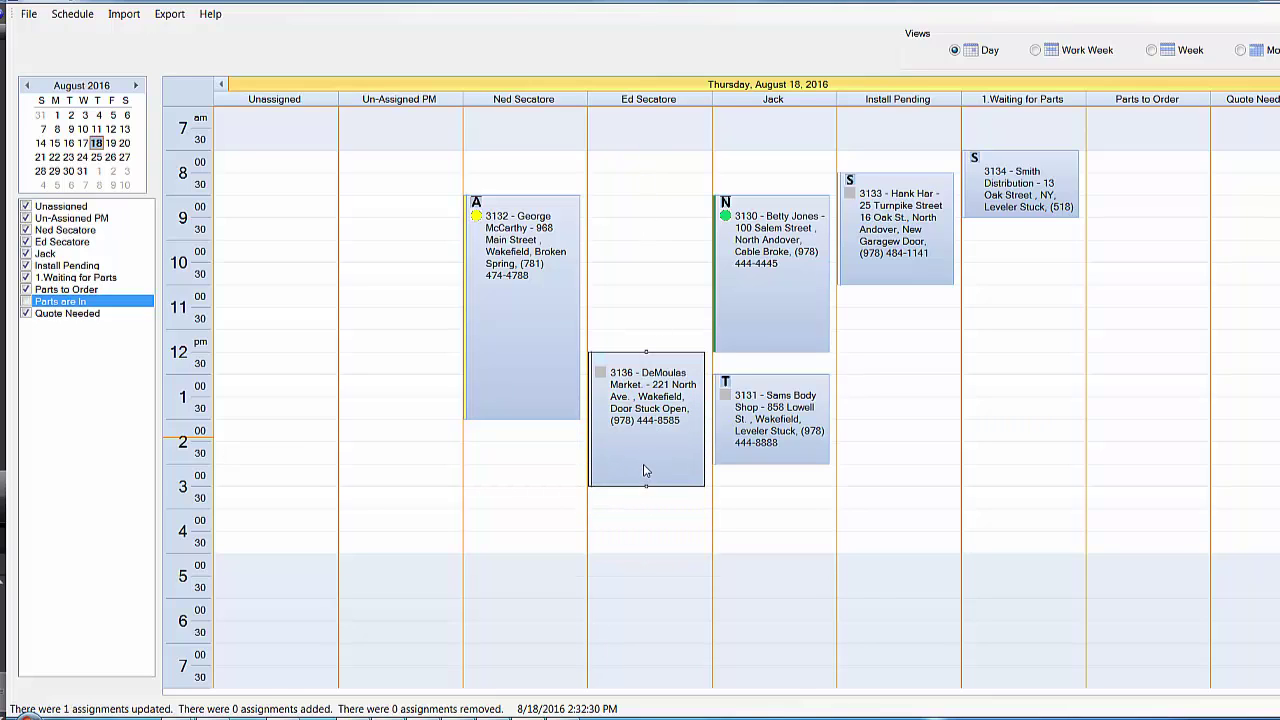
right_click(644, 415)
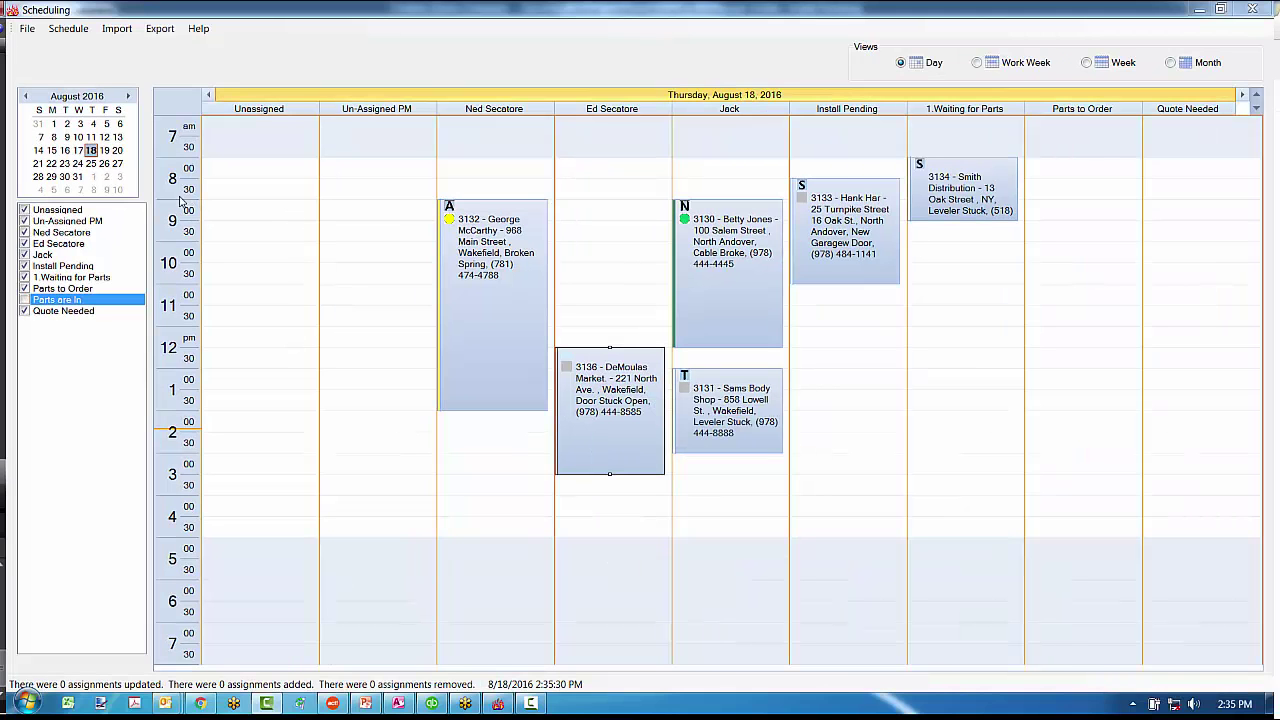
Check the schedules for August 19 and August 25, 2016, and return to August 18
left_click(104, 151)
left_click(91, 163)
left_click(91, 150)
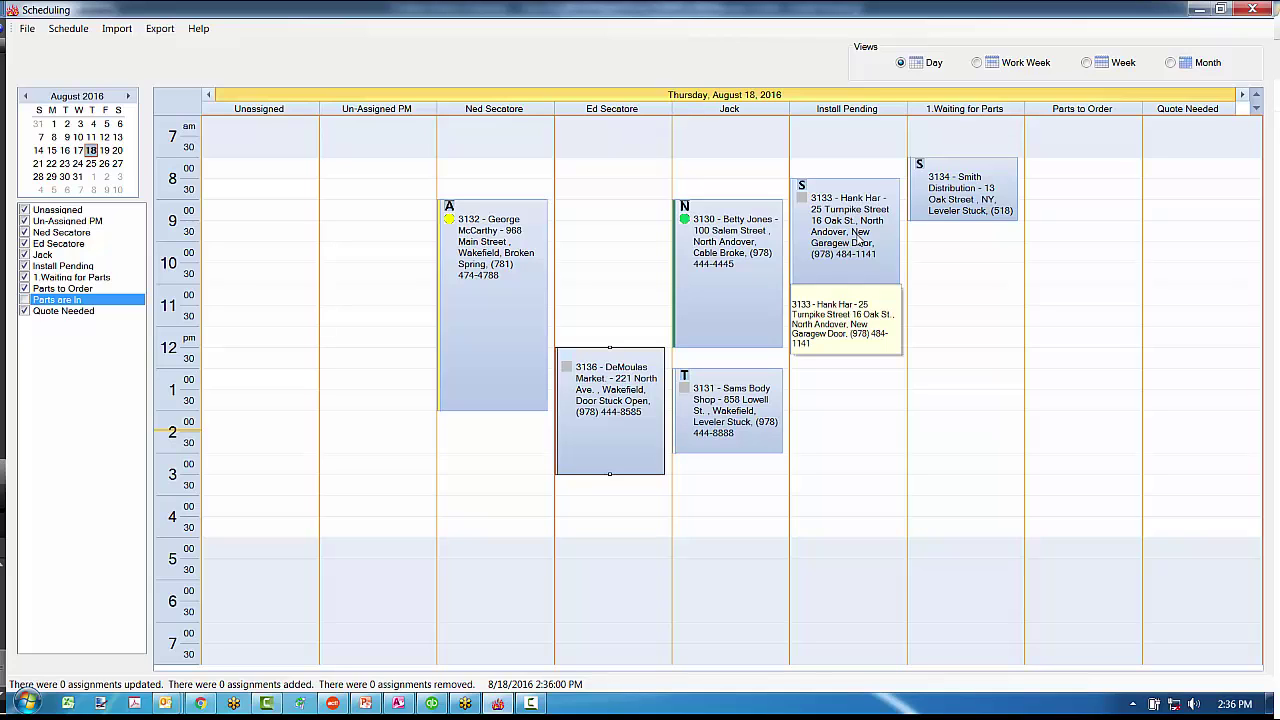
Open the scheduled DeMoulas Market assignment, set its status to Closed, and save and close it
double_click(610, 395)
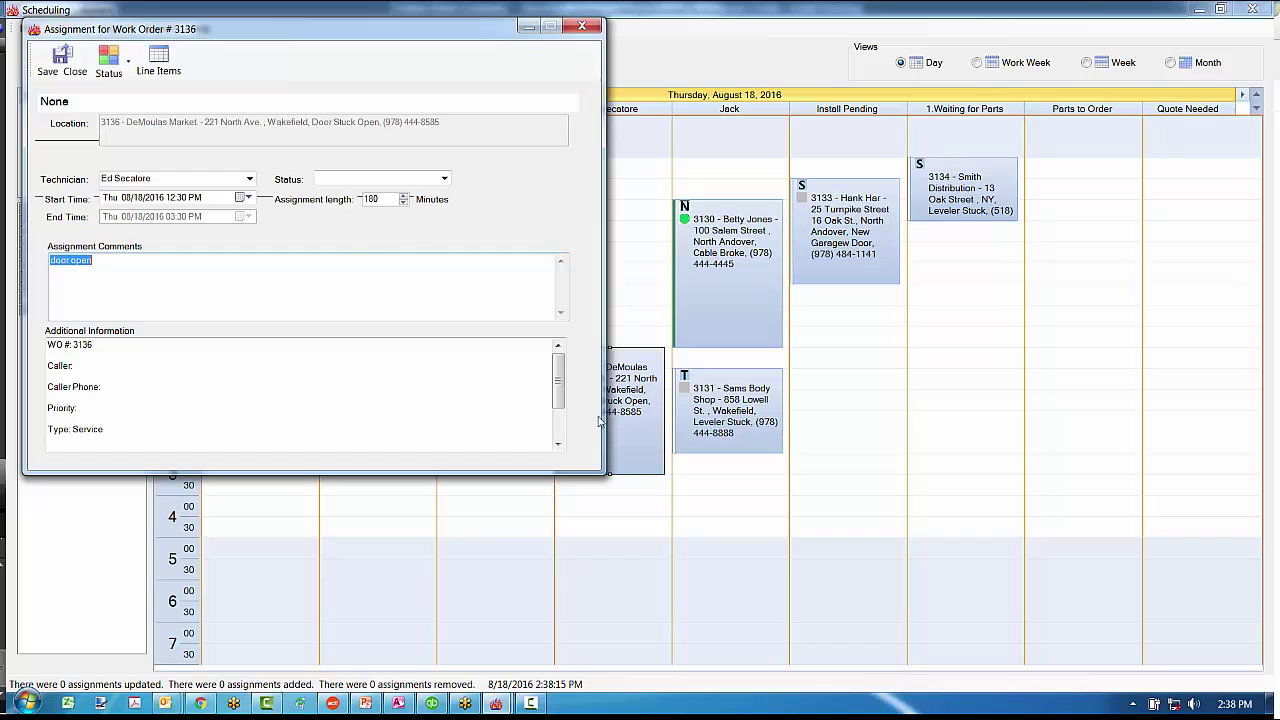
left_click(117, 74)
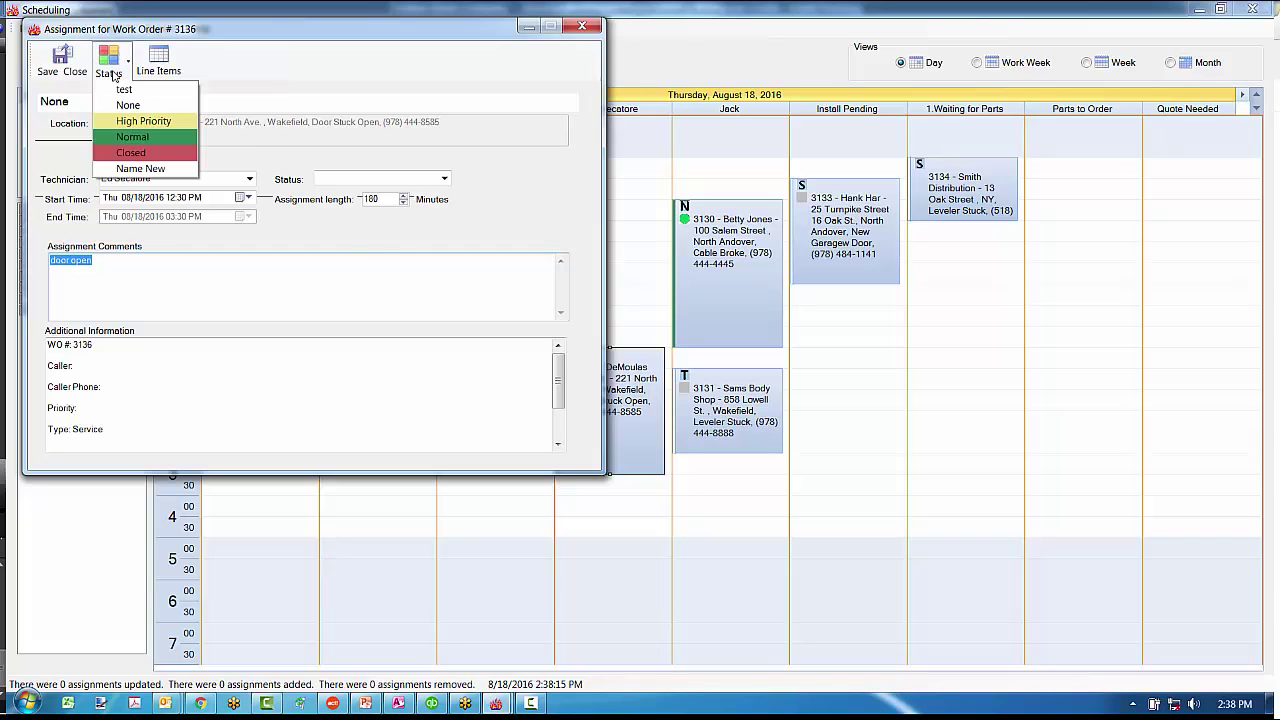
left_click(125, 153)
left_click(74, 58)
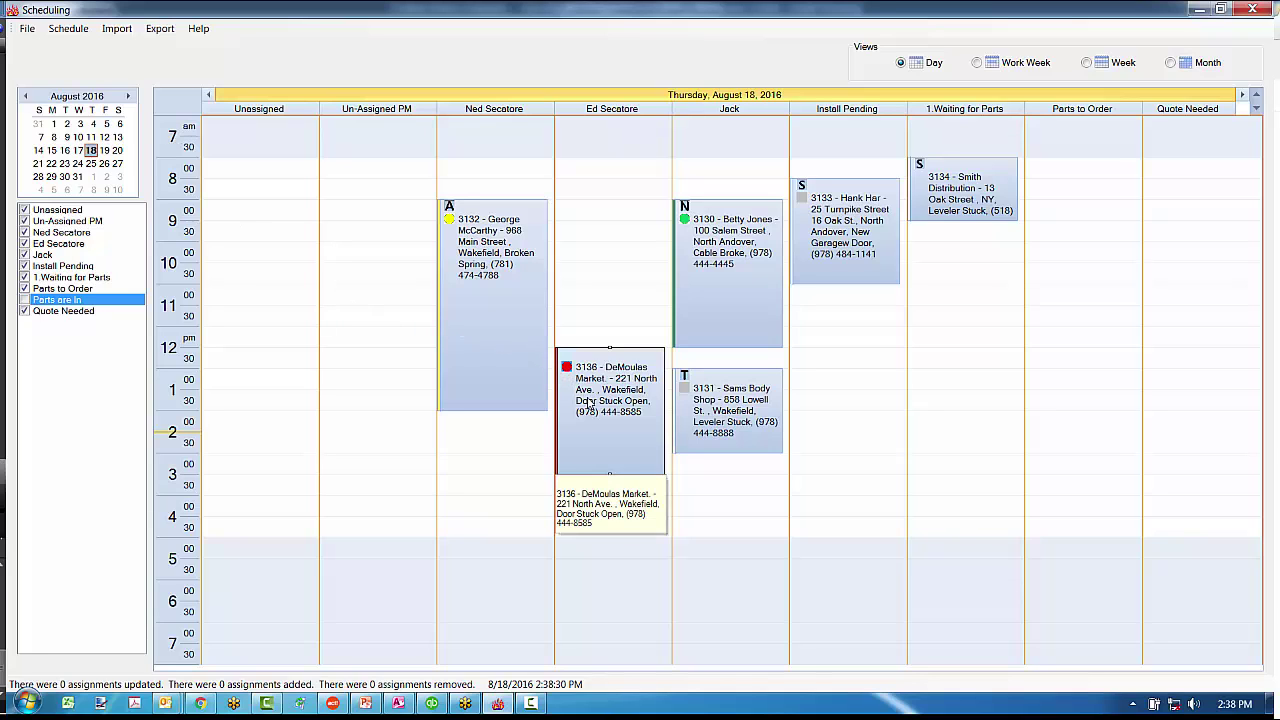
Switch back to the DeMoulas Market customer record and open its 8/18/2016 service work order
mouse_move(419, 710)
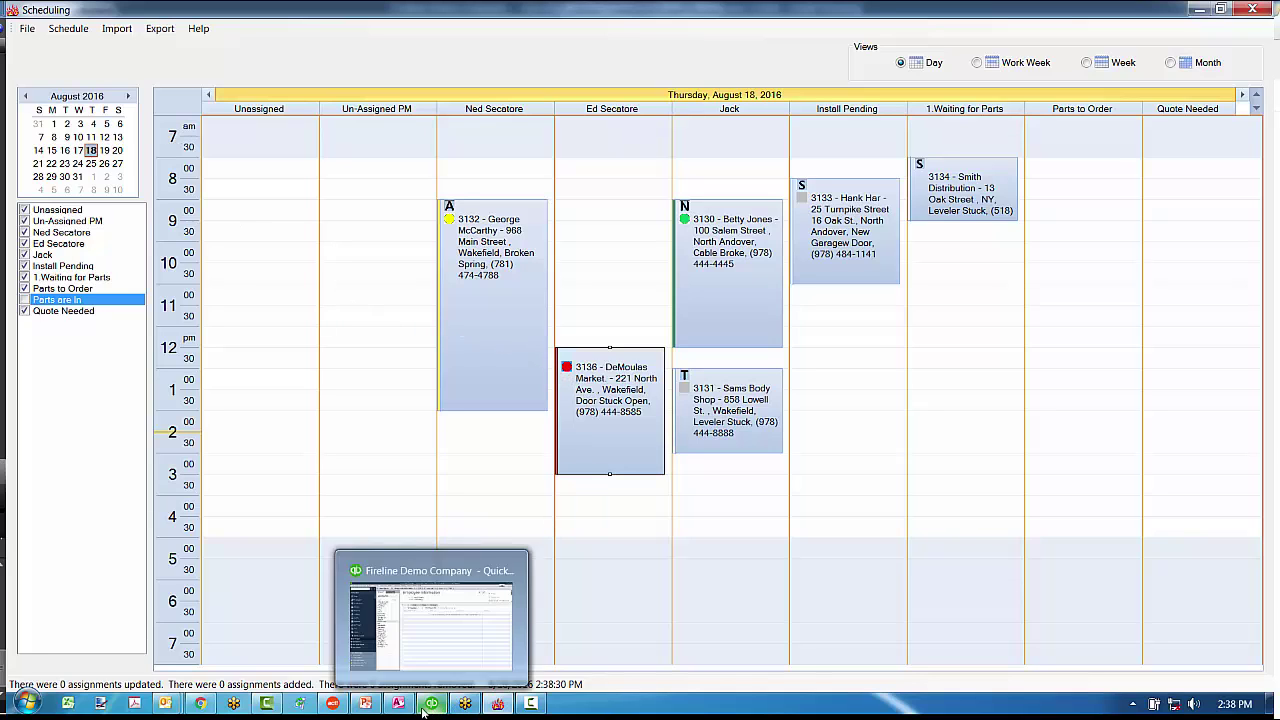
left_click(396, 612)
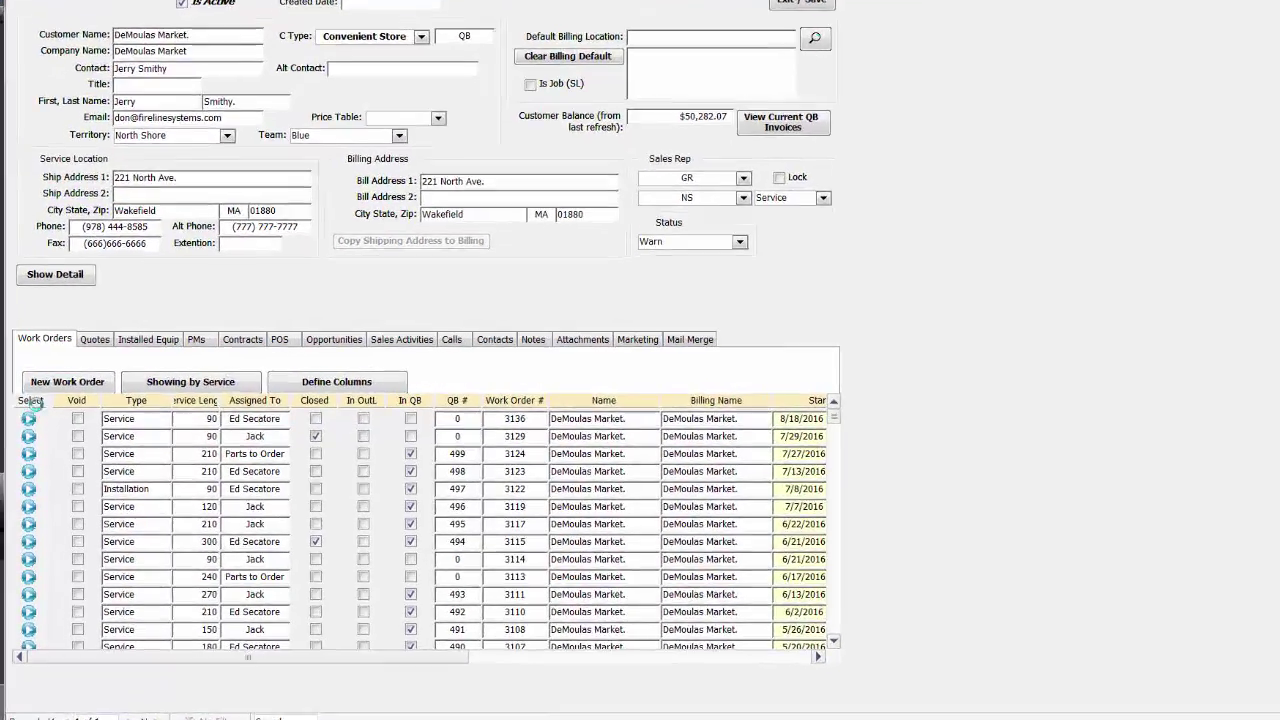
left_click(29, 418)
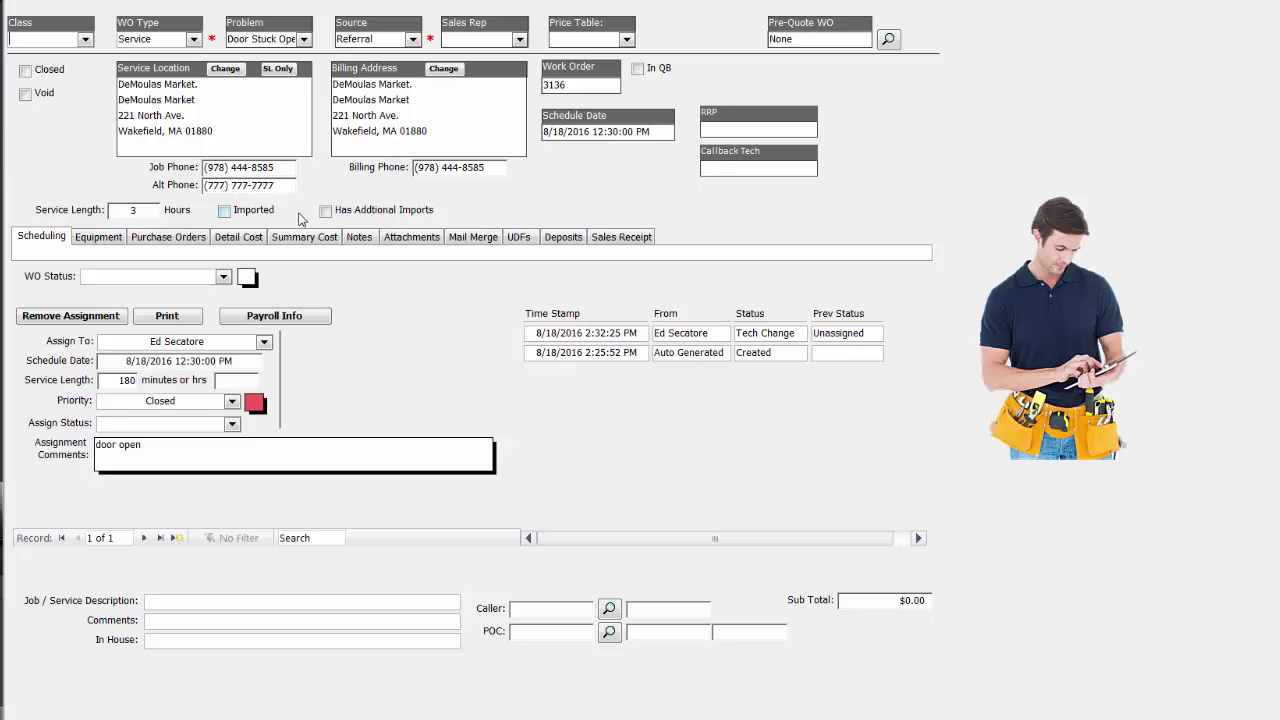
Add a first detail cost line with item "-" and the description "Work Performed"
left_click(238, 240)
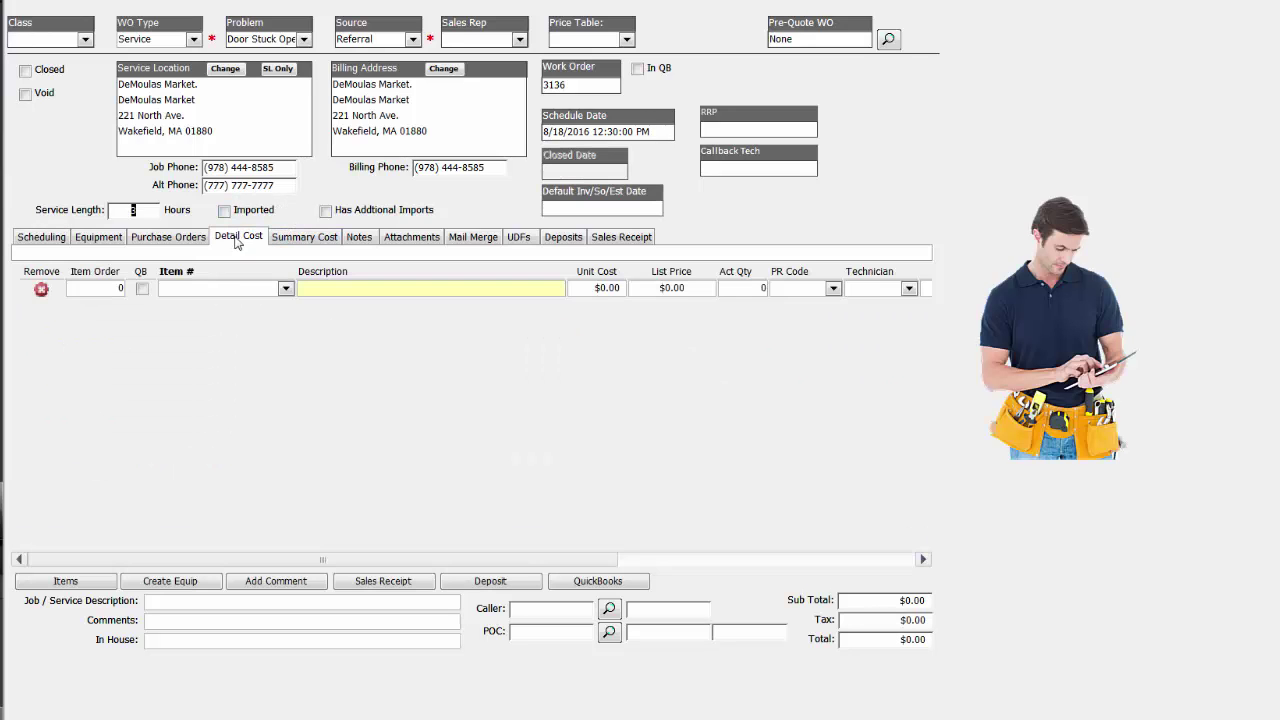
left_click(285, 289)
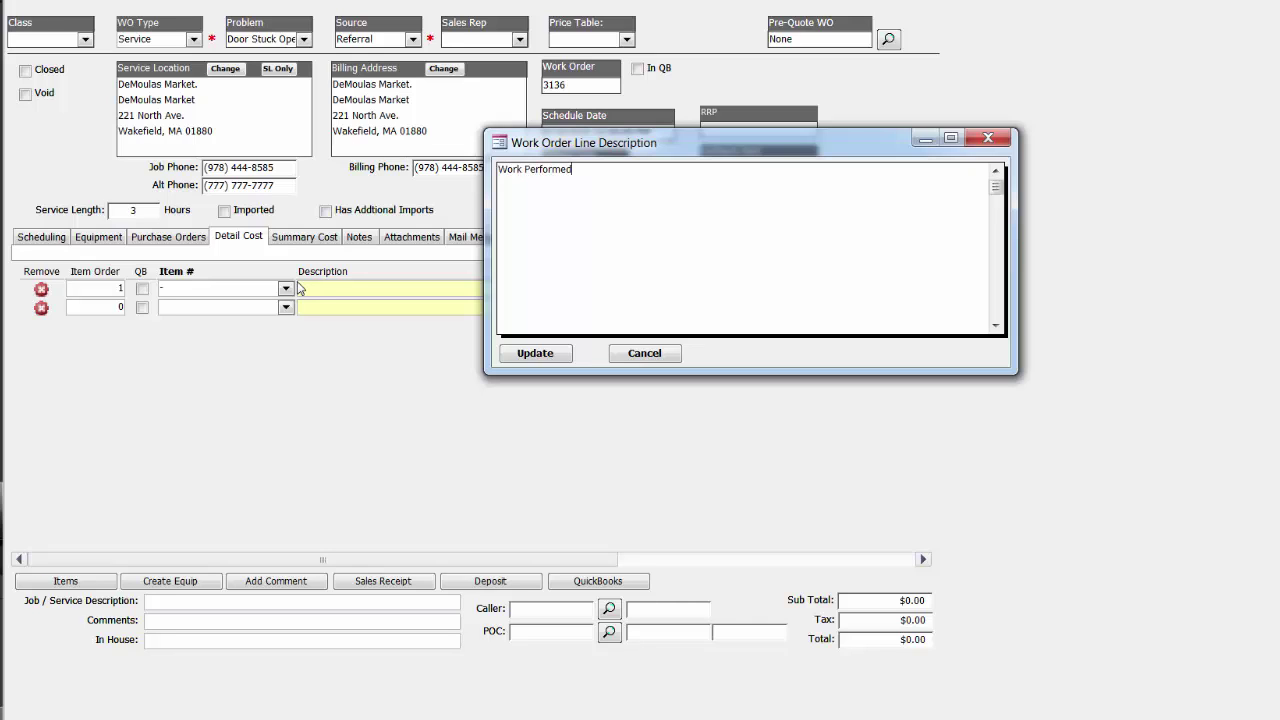
left_click(534, 358)
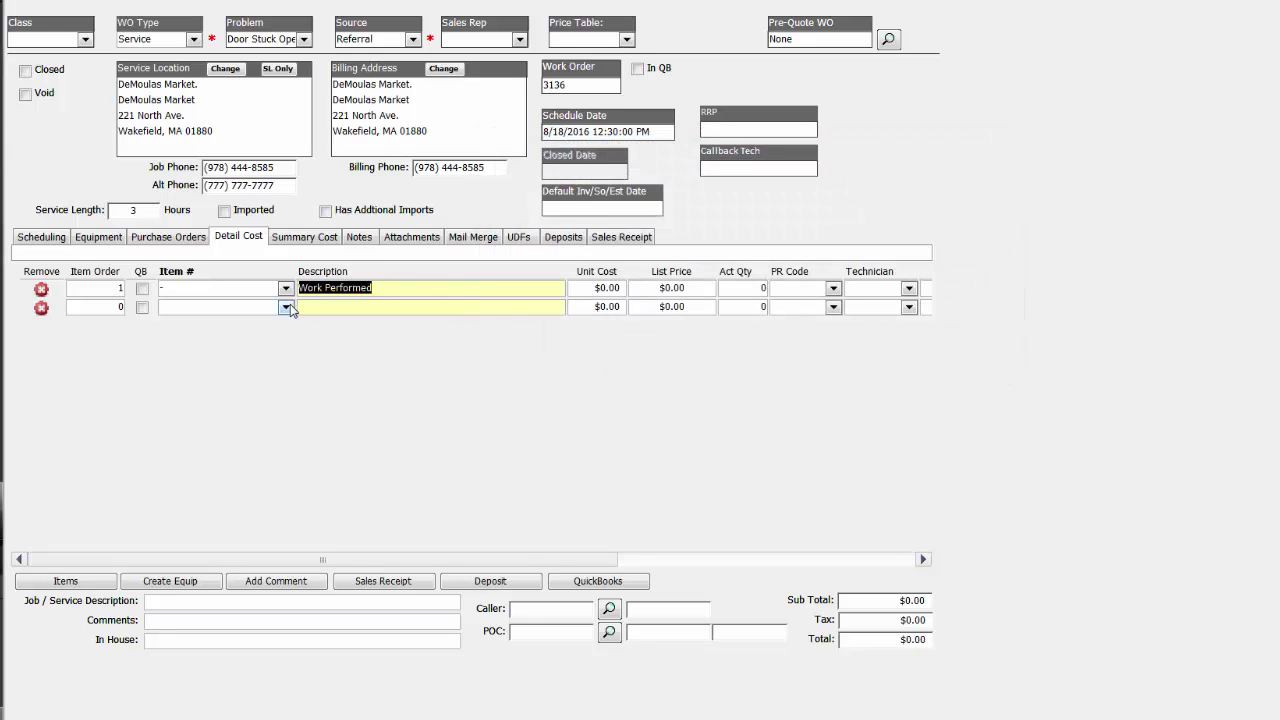
Add a second detail cost line with item 4PMX700, the 1/3 hp Chain Drive Opener
left_click(287, 307)
scroll(347, 390, "down", 4)
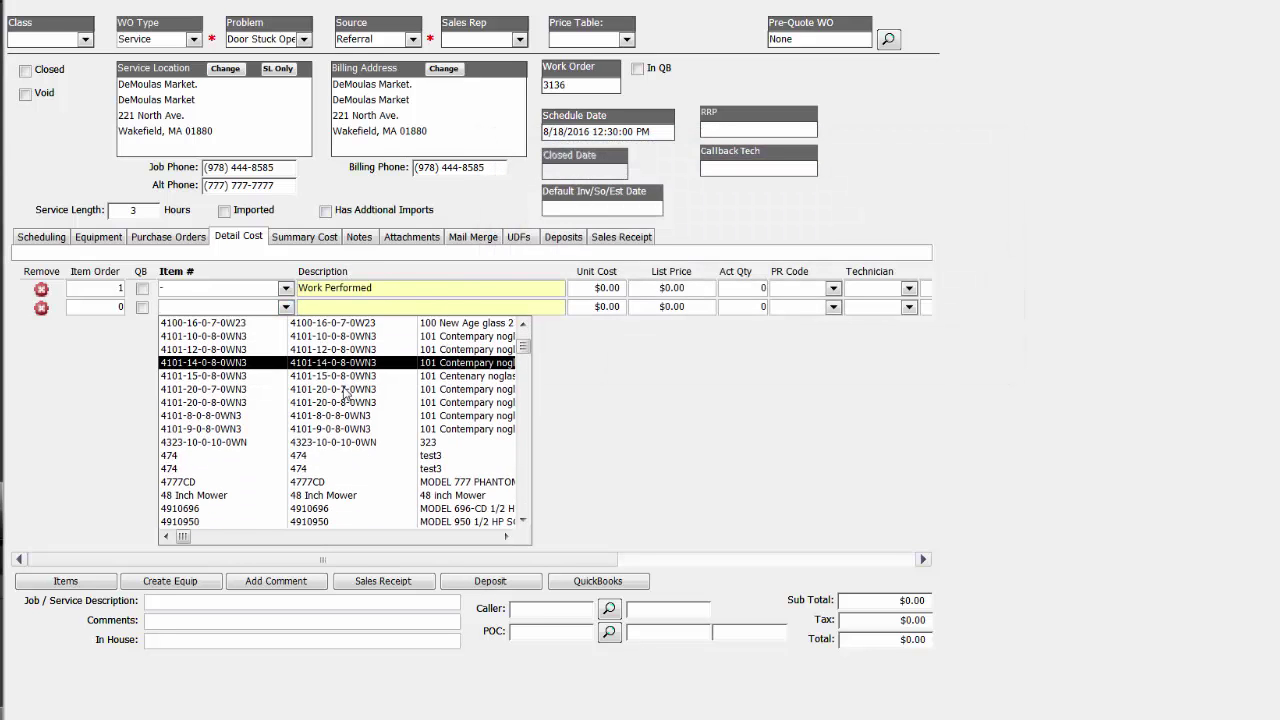
scroll(347, 390, "down", 3)
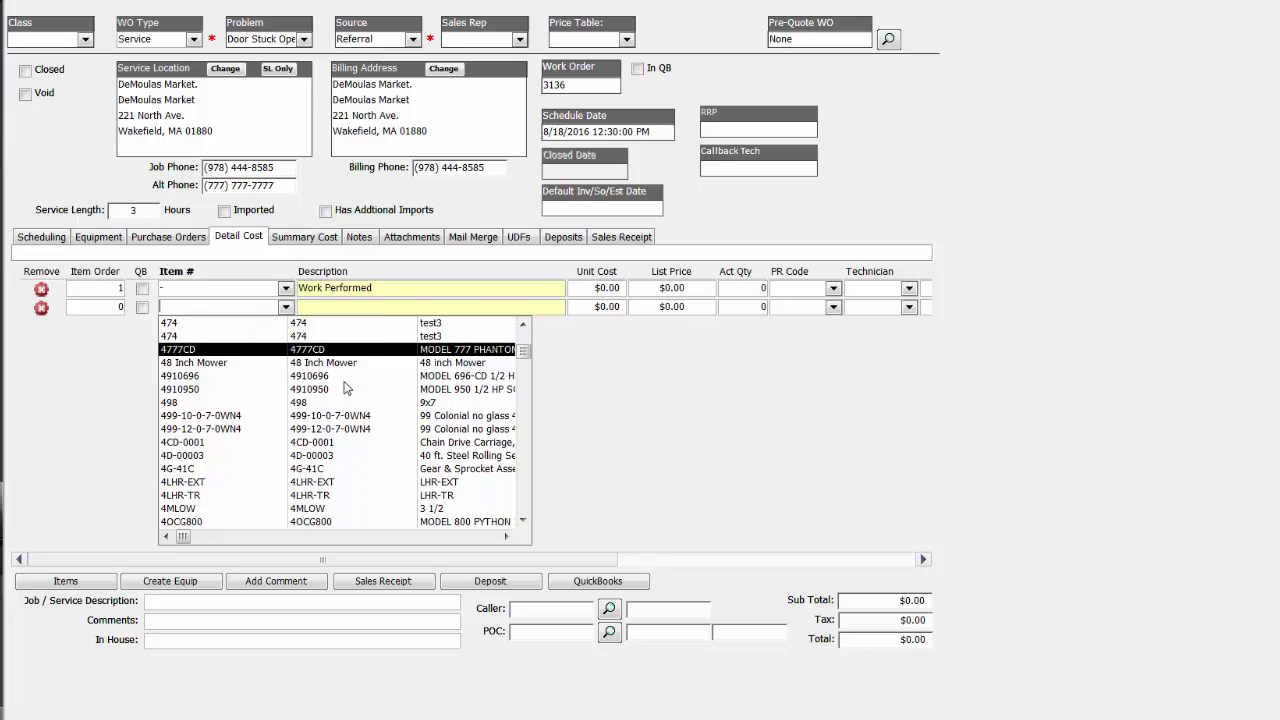
scroll(349, 395, "down", 1)
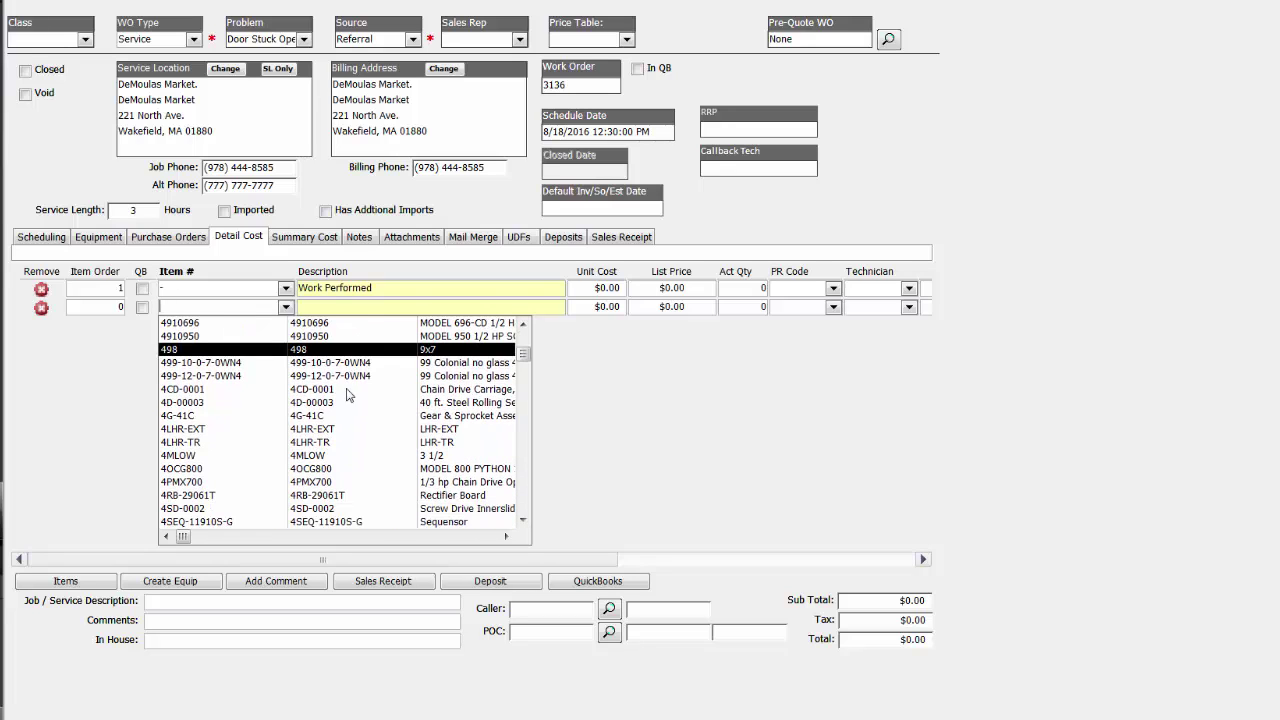
left_click(410, 484)
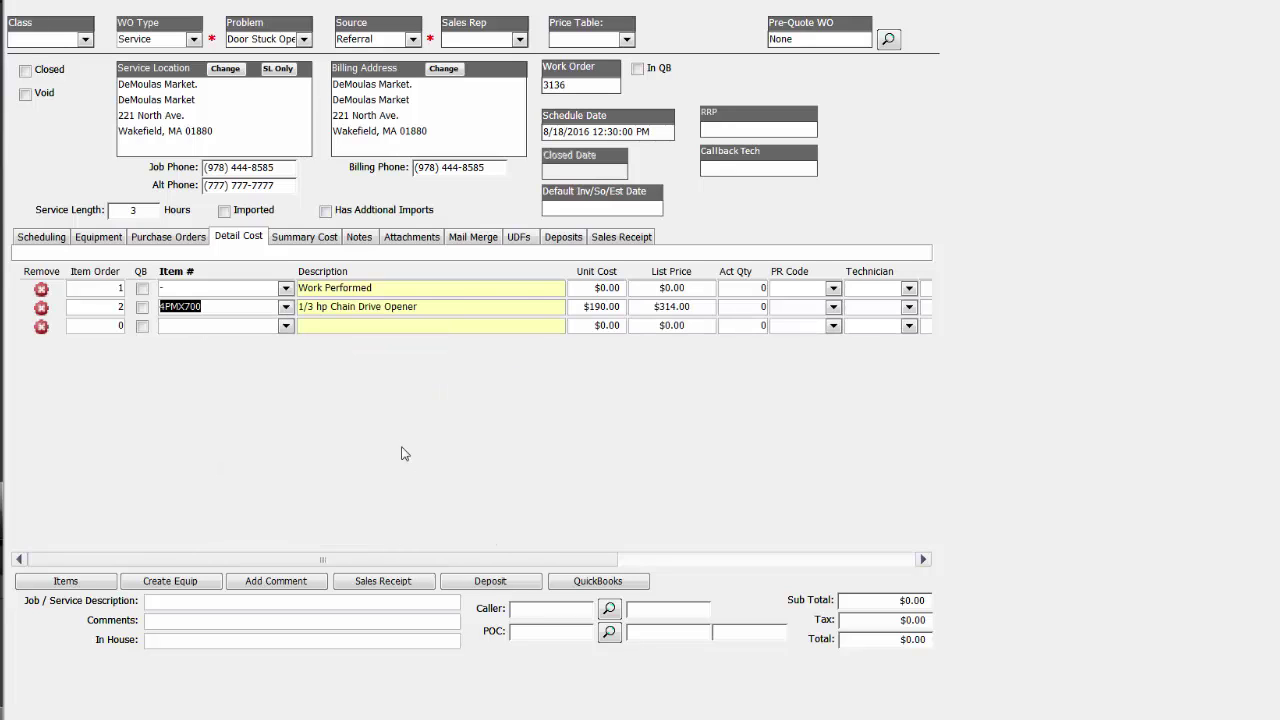
Add a third detail cost line with item 02 INSTALL LABOR, and set the three lines' actual quantities to 1, 1 and 2
left_click(286, 326)
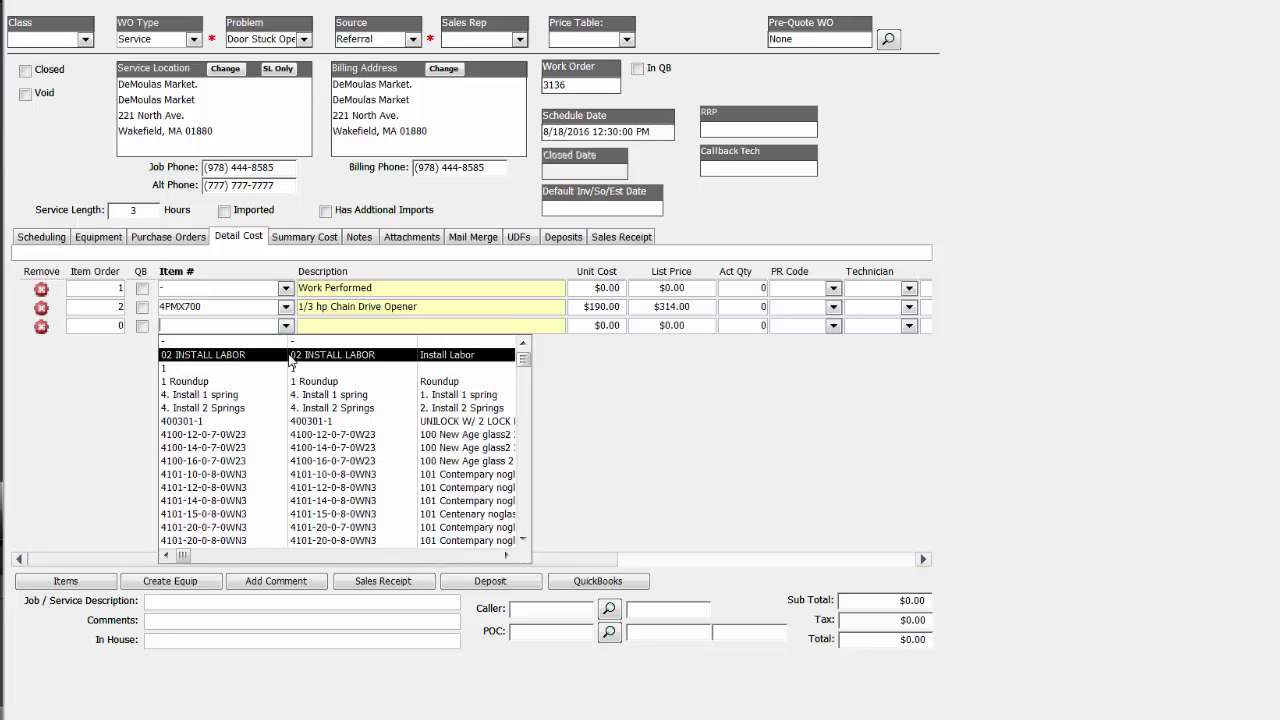
left_click(305, 343)
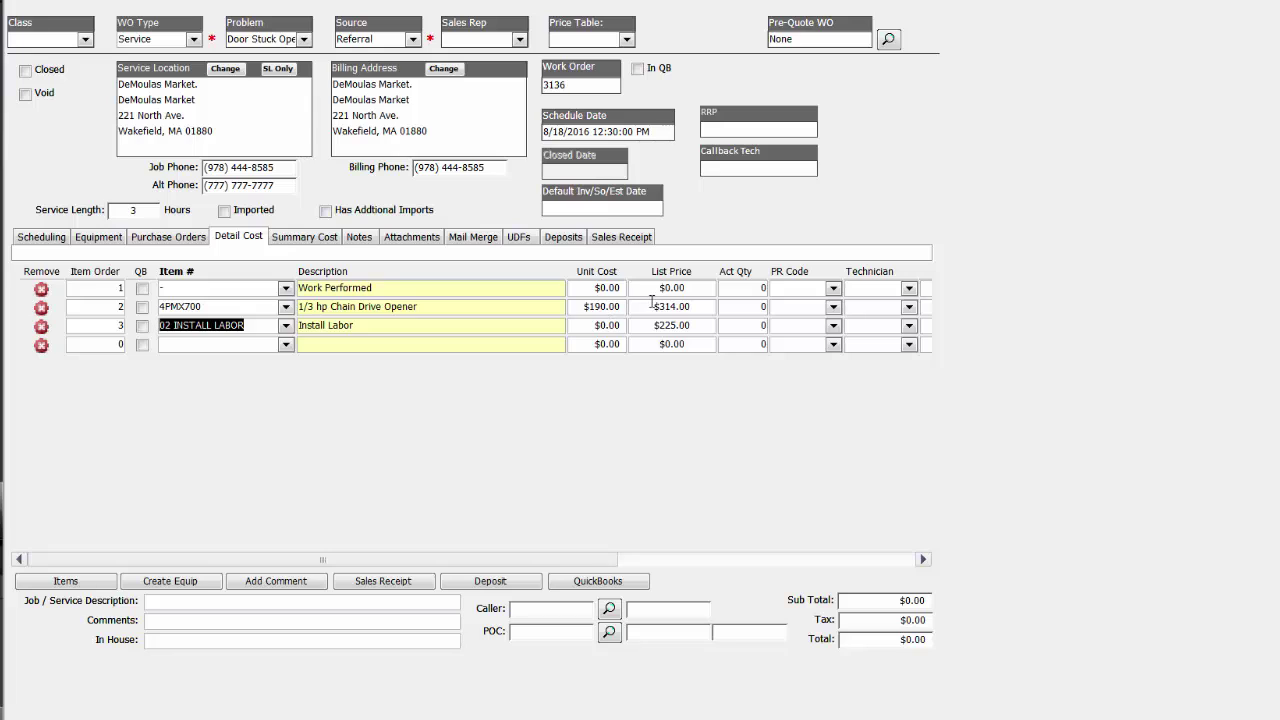
left_click(726, 318)
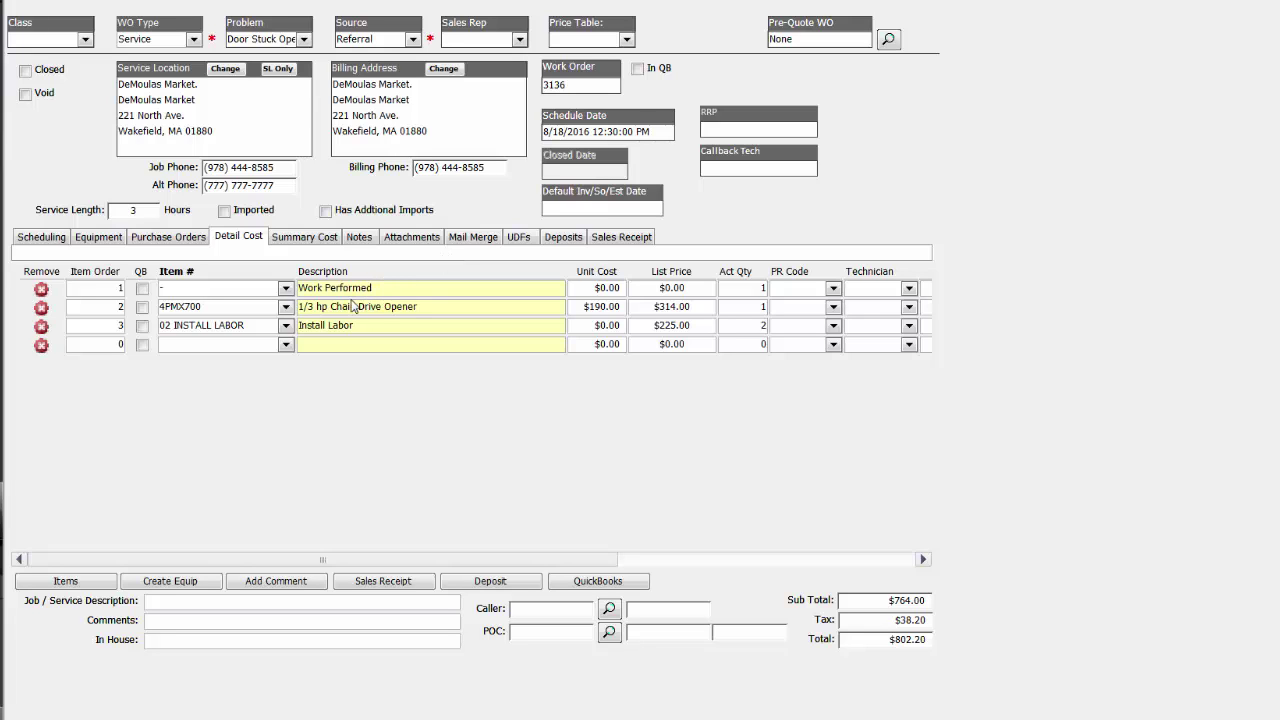
Copy the quantities to the used quantities and send the three checked line items to QuickBooks as an invoice
left_click(597, 581)
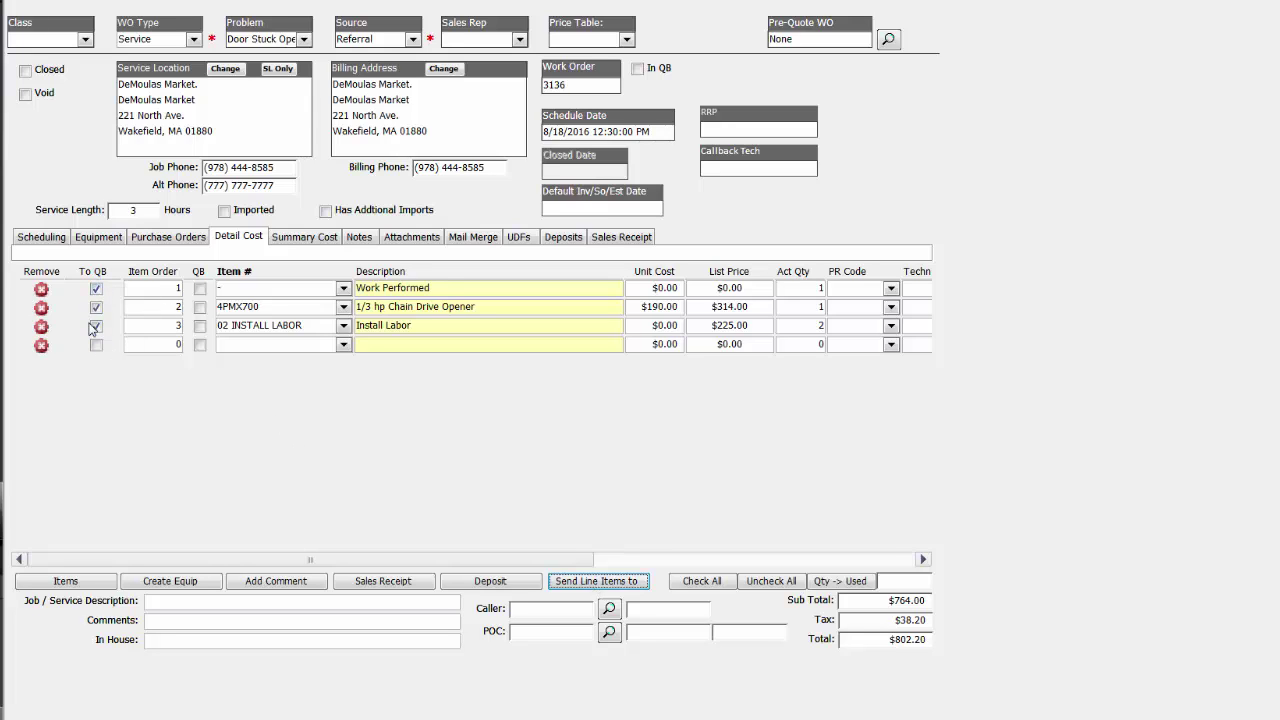
left_click(823, 582)
left_click(627, 580)
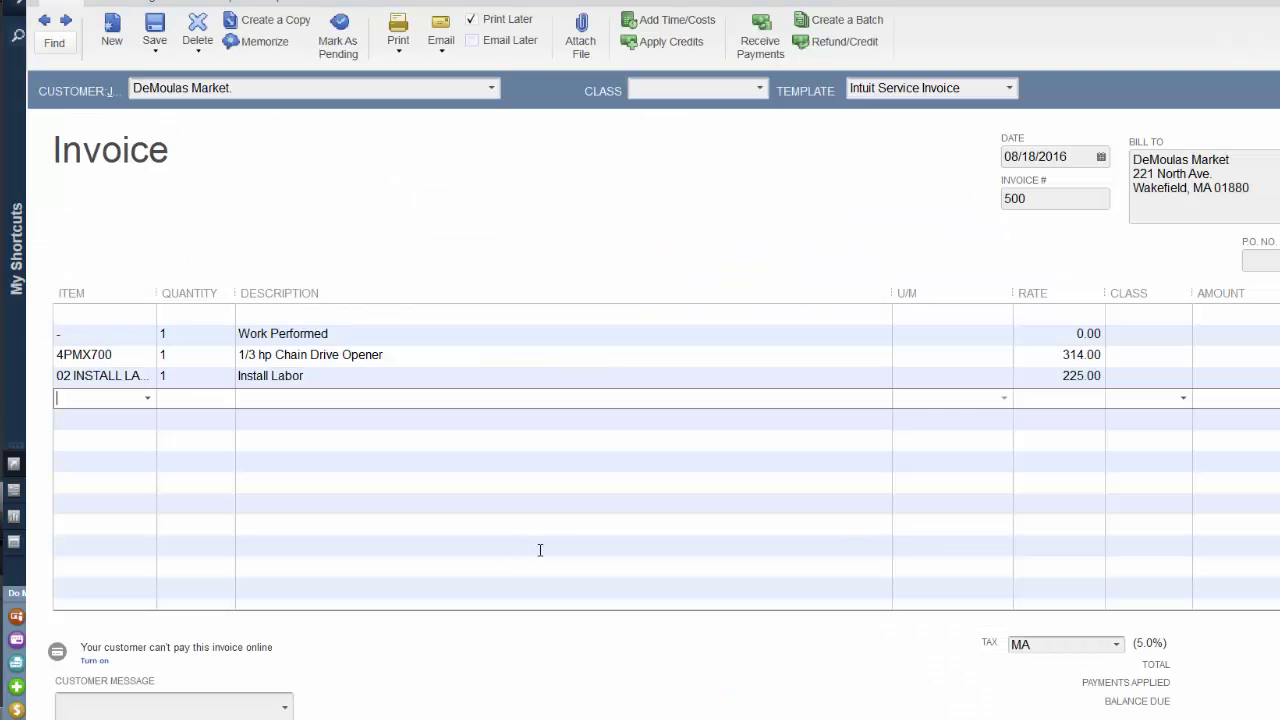